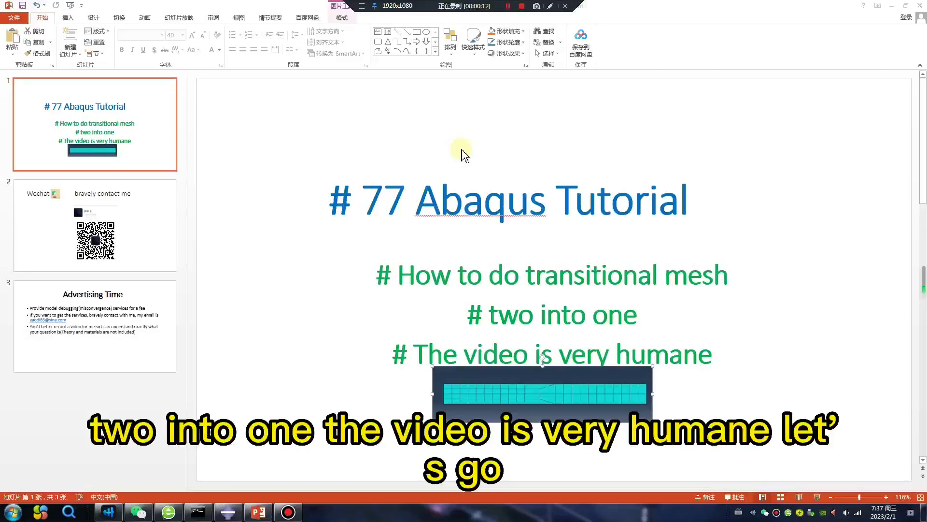
Bring the Abaqus/CAE 2016 window up over the PowerPoint title slide.
{"action": "left_click", "coordinate": [228, 512]}
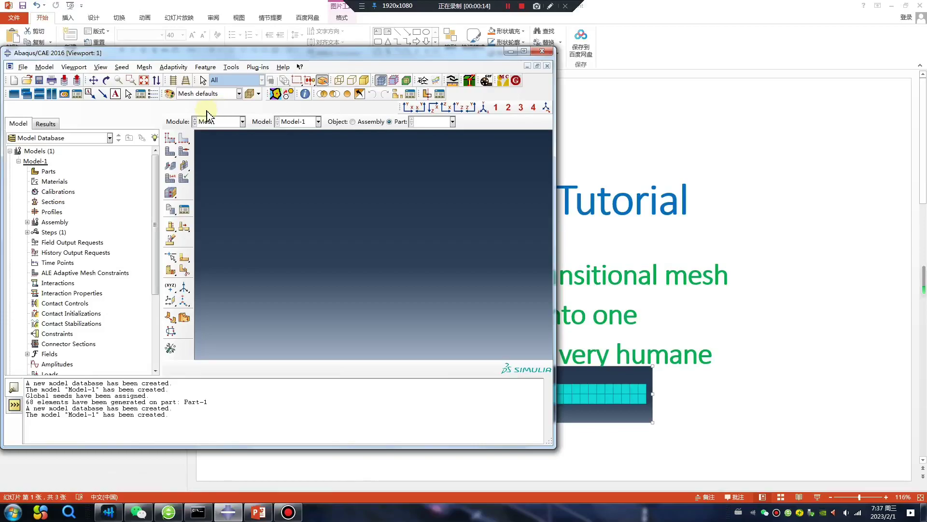
Maximize Abaqus and start Part-1 as a 2D planar deformable shell.
{"action": "left_click", "coordinate": [524, 50]}
{"action": "left_click", "coordinate": [222, 62]}
{"action": "left_click", "coordinate": [205, 69]}
{"action": "left_click", "coordinate": [166, 75]}
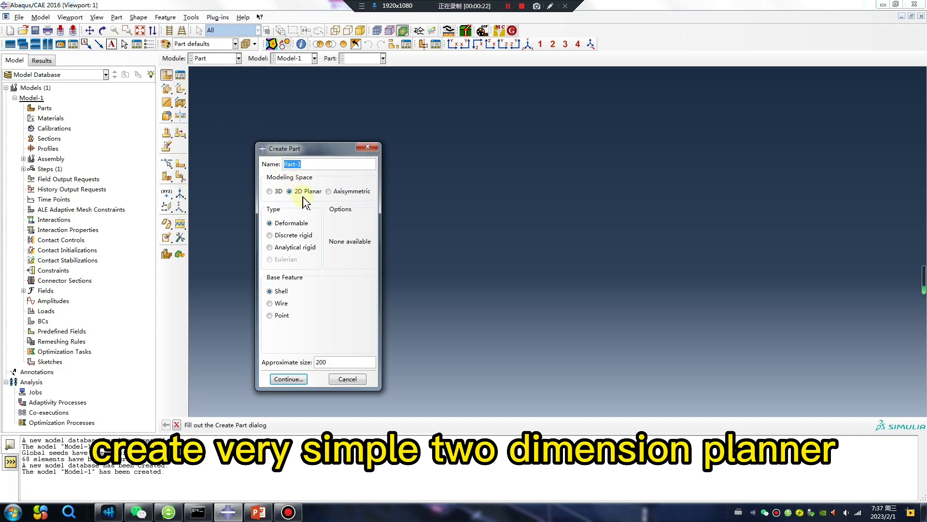
{"action": "left_click", "coordinate": [289, 379]}
Sketch a long, thin rectangle from the origin and finish the shell part.
{"action": "left_click", "coordinate": [180, 89]}
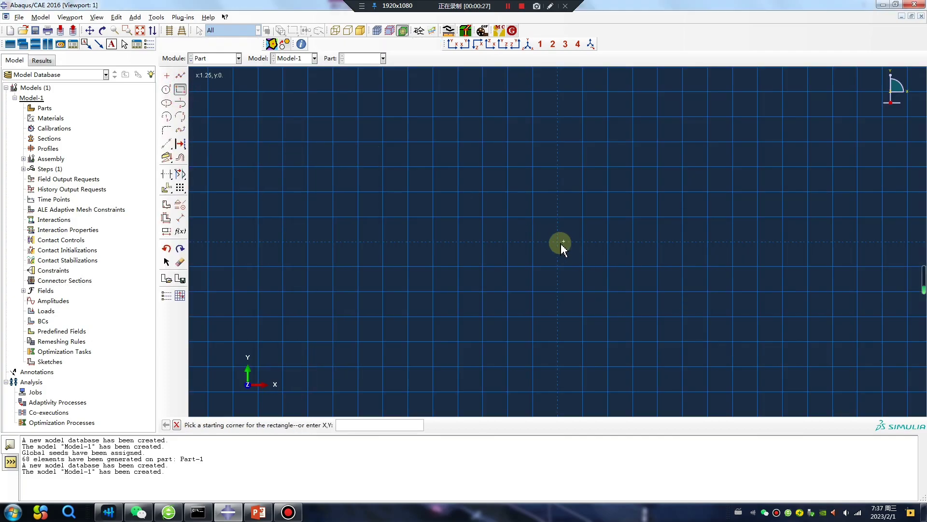
{"action": "left_click", "coordinate": [559, 243]}
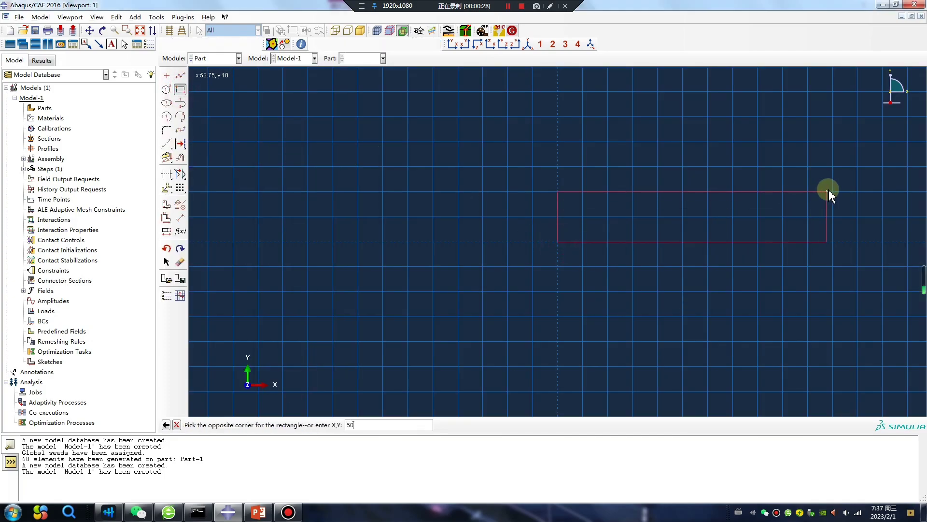
{"action": "left_click", "coordinate": [828, 190]}
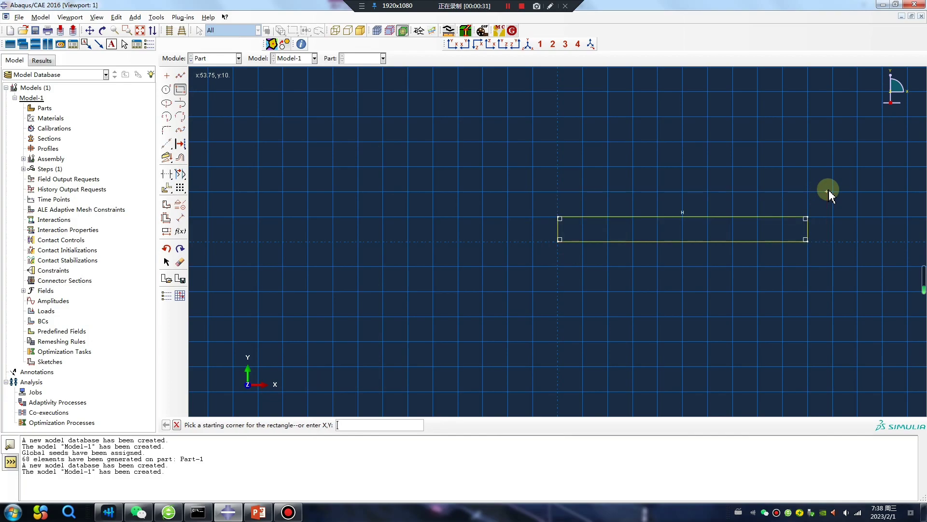
{"action": "middle_click", "coordinate": [334, 313]}
{"action": "middle_click", "coordinate": [334, 314]}
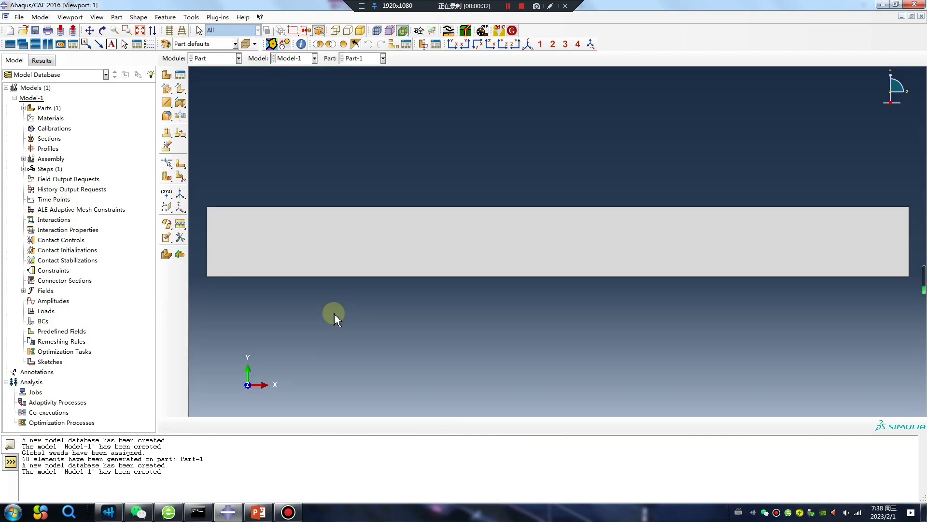
Start a sketched face partition and draw a horizontal midline across the part.
{"action": "left_click", "coordinate": [180, 166]}
{"action": "left_click", "coordinate": [180, 76]}
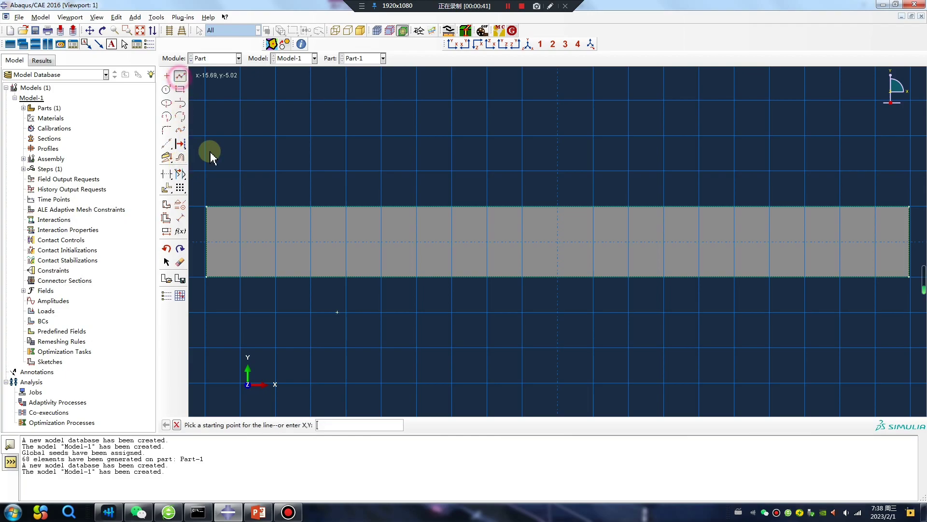
{"action": "left_click", "coordinate": [208, 241]}
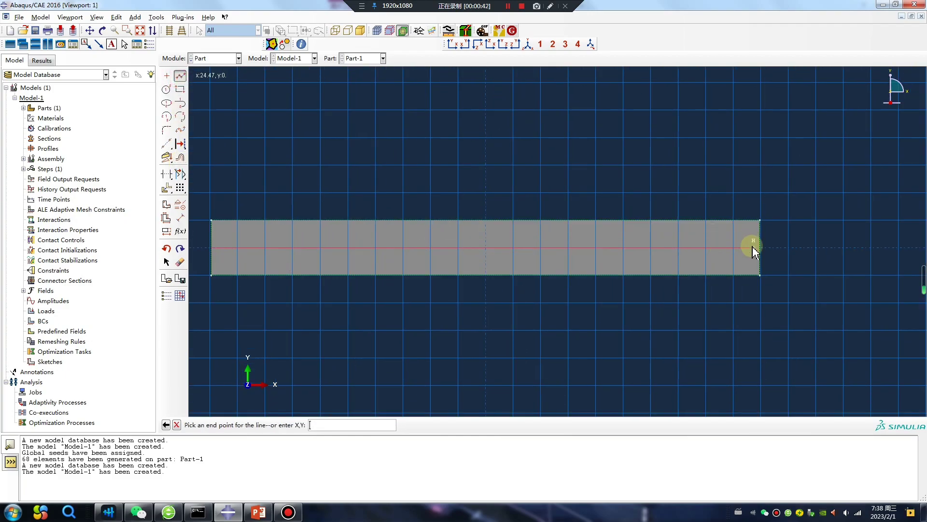
{"action": "left_click", "coordinate": [761, 247]}
{"action": "left_click", "coordinate": [180, 76]}
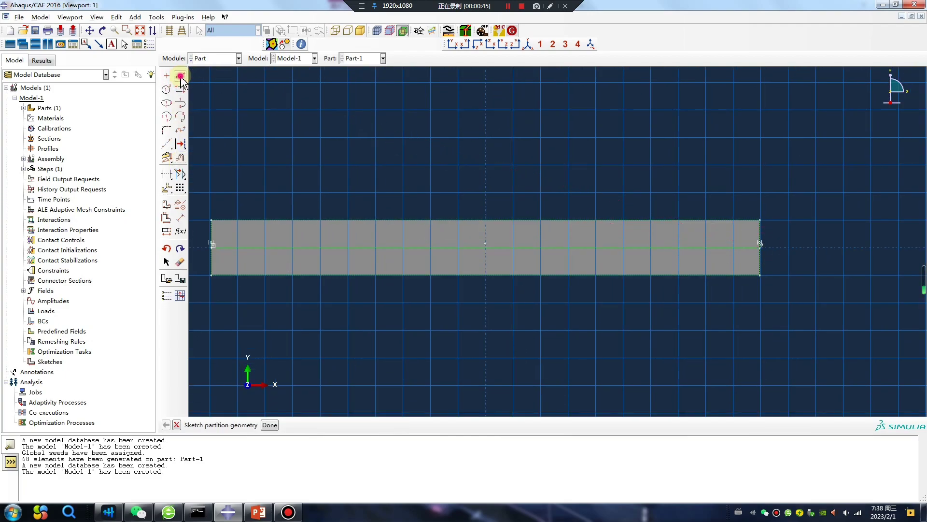
Add two vertical lines near the centre, apply the partition, and switch to the Mesh module.
{"action": "left_click", "coordinate": [460, 221]}
{"action": "left_click", "coordinate": [459, 274]}
{"action": "left_click", "coordinate": [181, 76]}
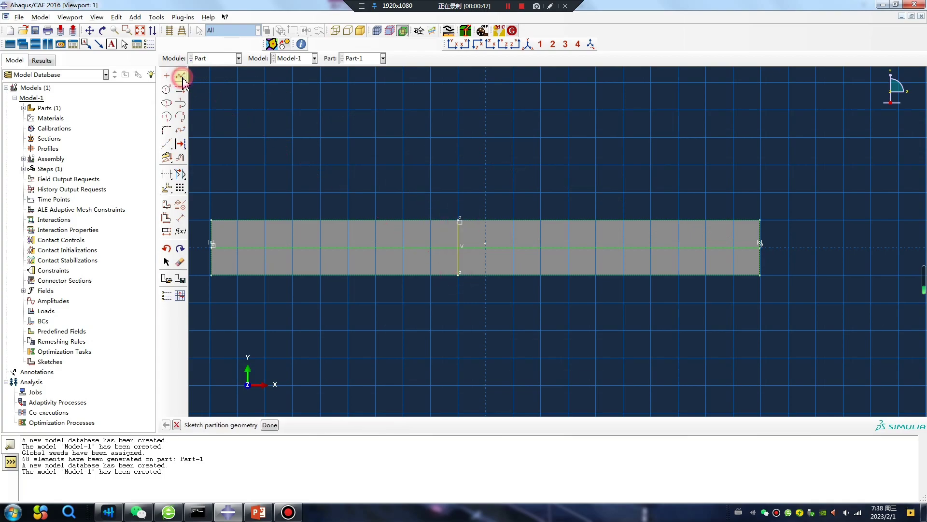
{"action": "left_click", "coordinate": [514, 221]}
{"action": "left_click", "coordinate": [514, 273]}
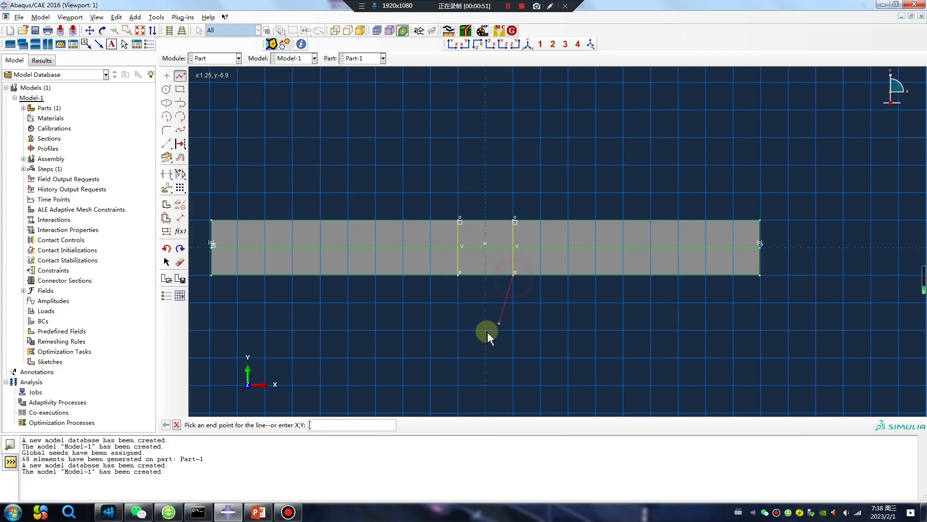
{"action": "middle_click", "coordinate": [372, 346]}
{"action": "middle_click", "coordinate": [373, 347]}
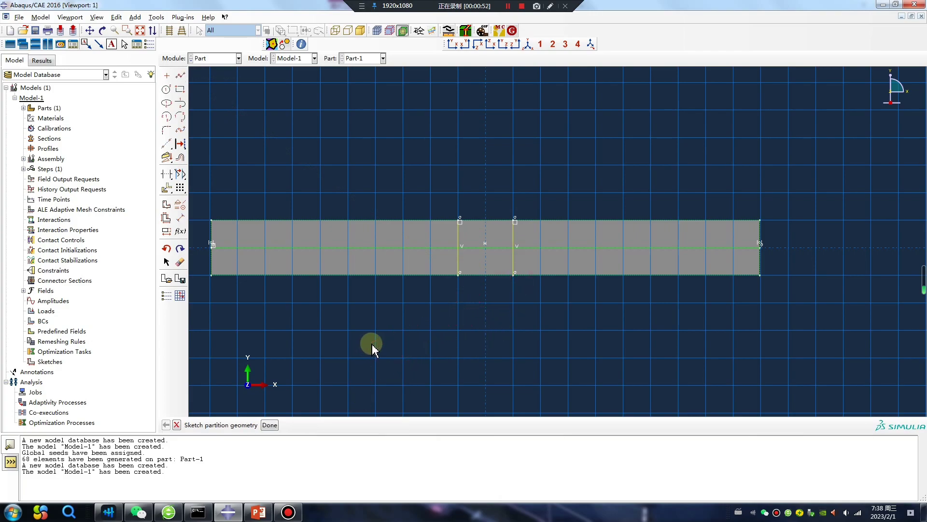
{"action": "left_click", "coordinate": [269, 425]}
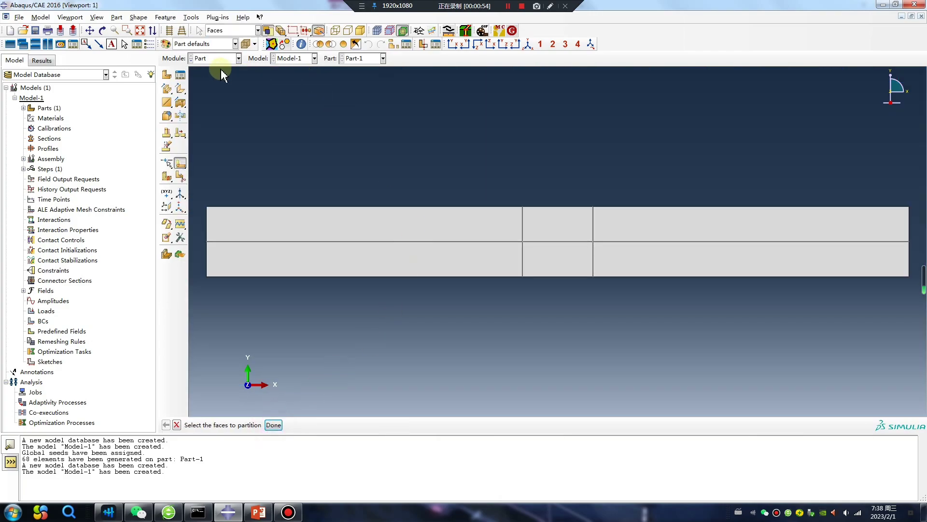
{"action": "left_click", "coordinate": [220, 58]}
{"action": "left_click", "coordinate": [216, 131]}
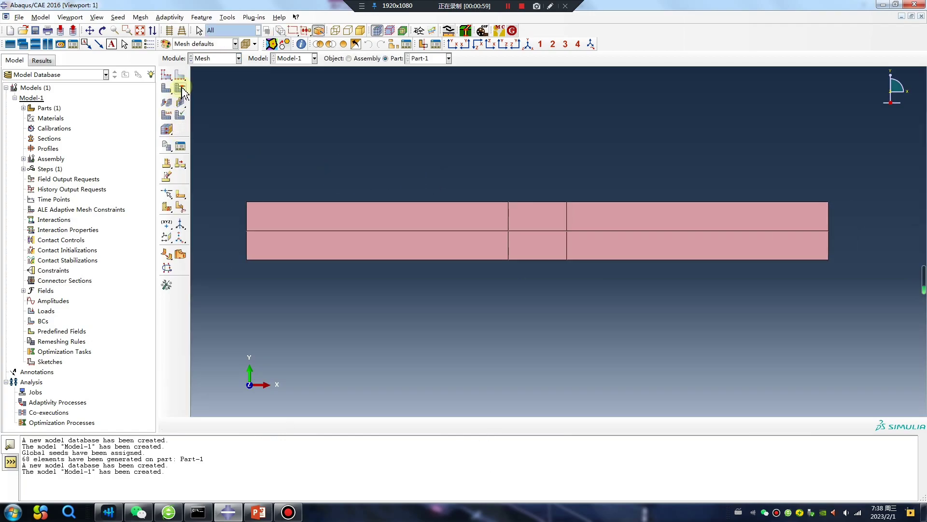
Assign structured mesh controls to all six faces of Part-1.
{"action": "left_click", "coordinate": [180, 88]}
{"action": "left_click_drag", "start_coordinate": [224, 149], "coordinate": [882, 350]}
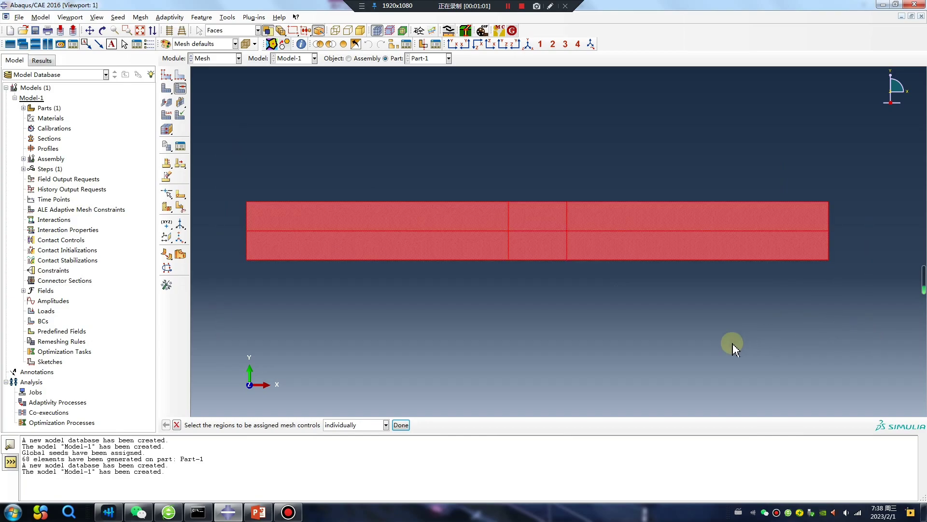
{"action": "left_click", "coordinate": [401, 425]}
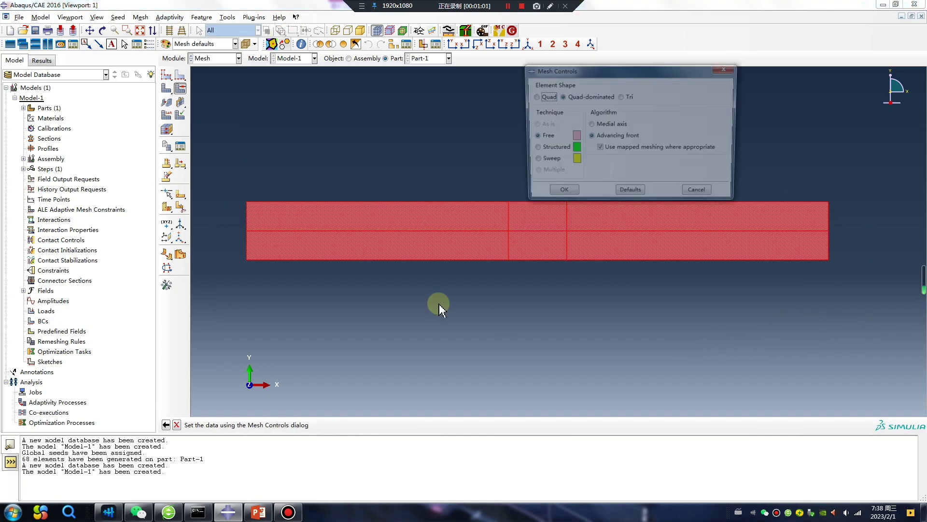
{"action": "left_click", "coordinate": [533, 149]}
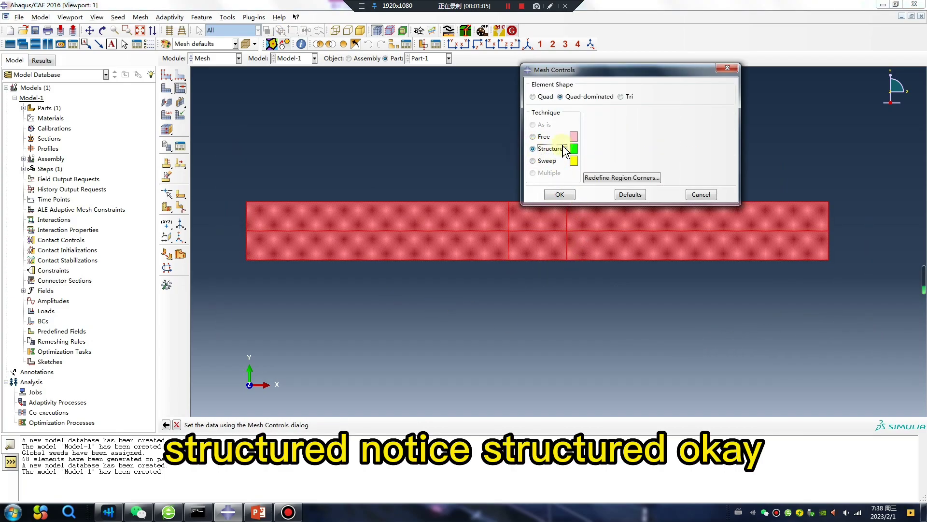
{"action": "left_click", "coordinate": [560, 195]}
Seed the whole part with an approximate global size of 2.
{"action": "left_click", "coordinate": [167, 76]}
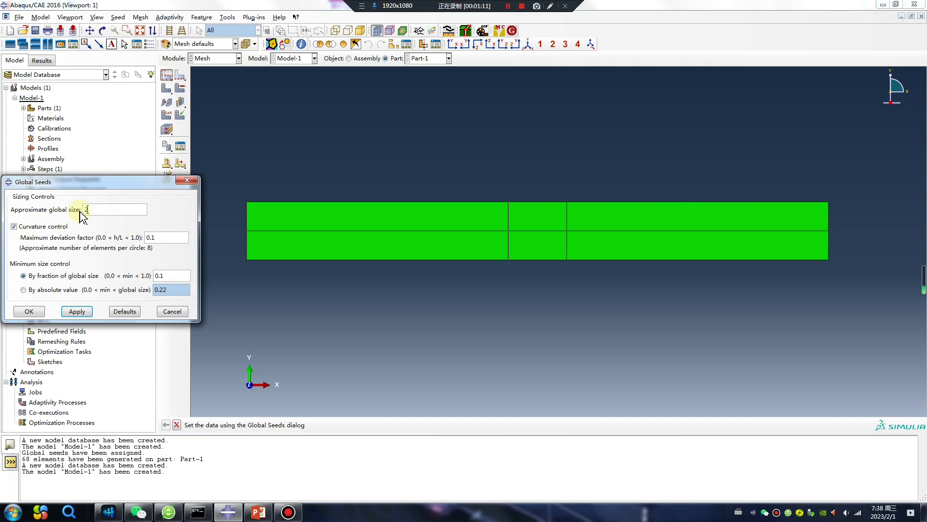
{"action": "left_click", "coordinate": [78, 311]}
{"action": "left_click", "coordinate": [34, 312]}
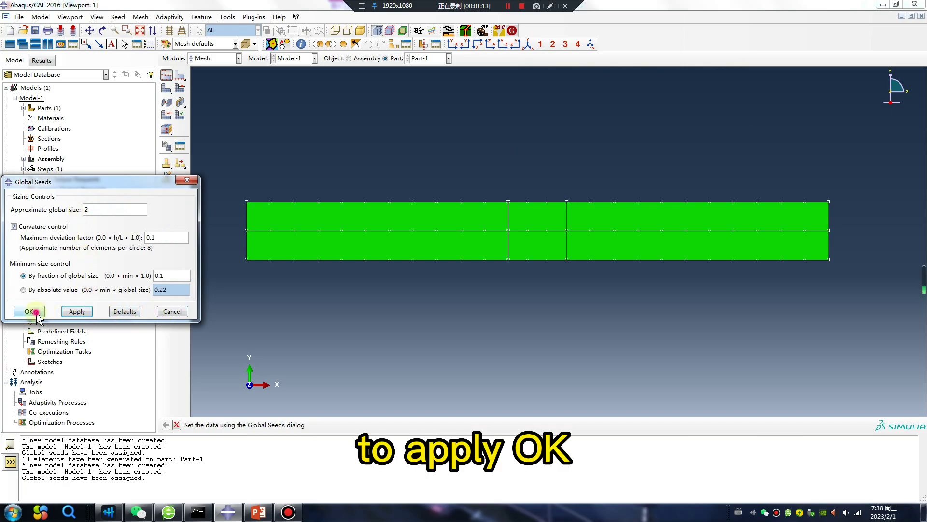
{"action": "left_click", "coordinate": [180, 74]}
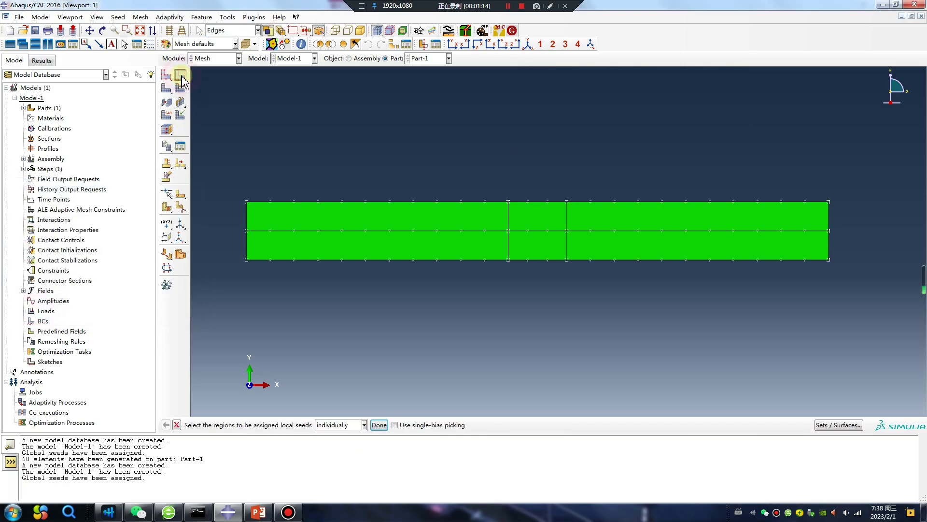
Seed the middle vertical, lower left and horizontal middle edges with 2 locked elements each.
{"action": "left_click", "coordinate": [510, 220]}
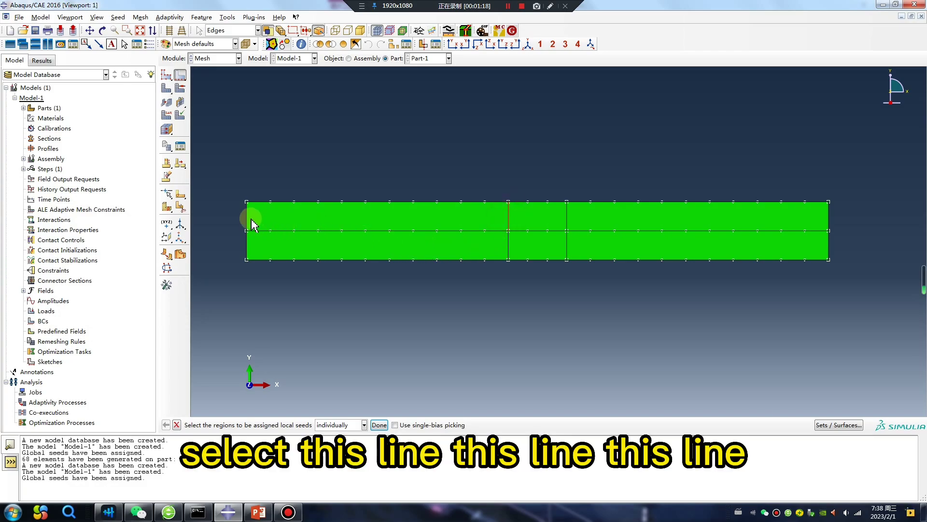
{"action": "left_click", "coordinate": [247, 245], "text": "shift"}
{"action": "left_click", "coordinate": [510, 248], "text": "shift"}
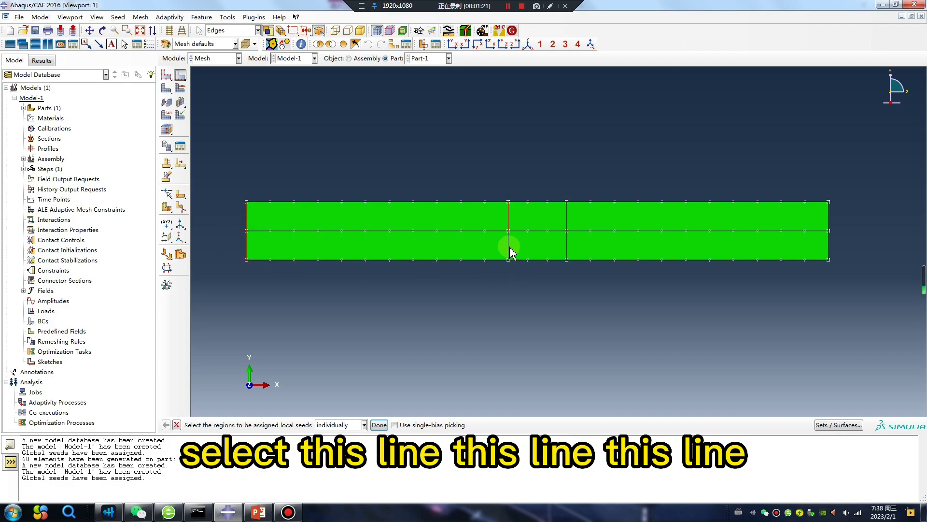
{"action": "left_click", "coordinate": [538, 231], "text": "shift"}
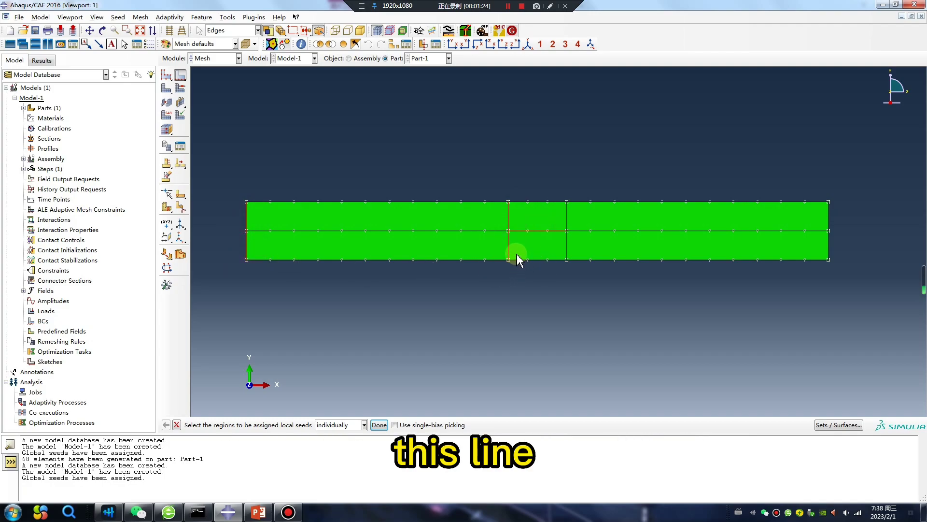
{"action": "left_click", "coordinate": [379, 424]}
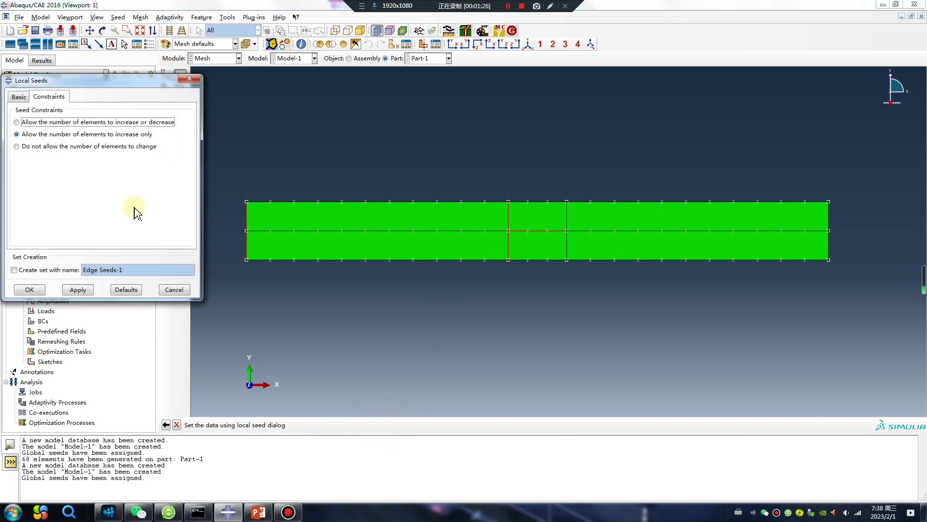
{"action": "left_click", "coordinate": [18, 96]}
{"action": "left_click", "coordinate": [18, 134]}
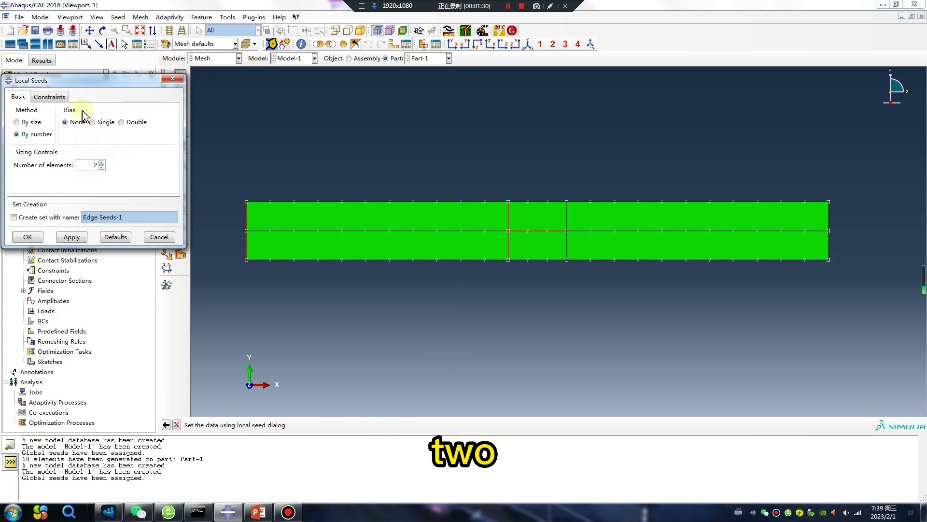
{"action": "left_click", "coordinate": [50, 97]}
{"action": "left_click", "coordinate": [33, 146]}
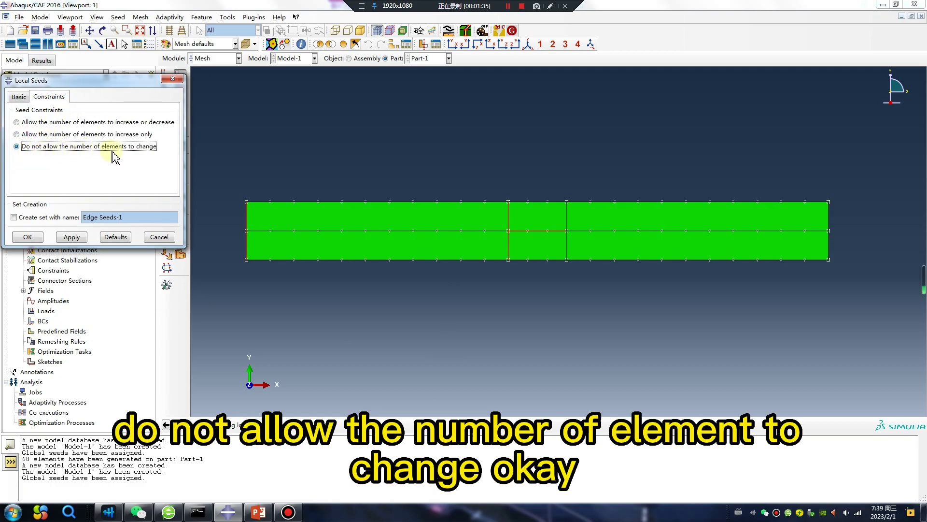
{"action": "left_click", "coordinate": [28, 236]}
{"action": "left_click", "coordinate": [180, 76]}
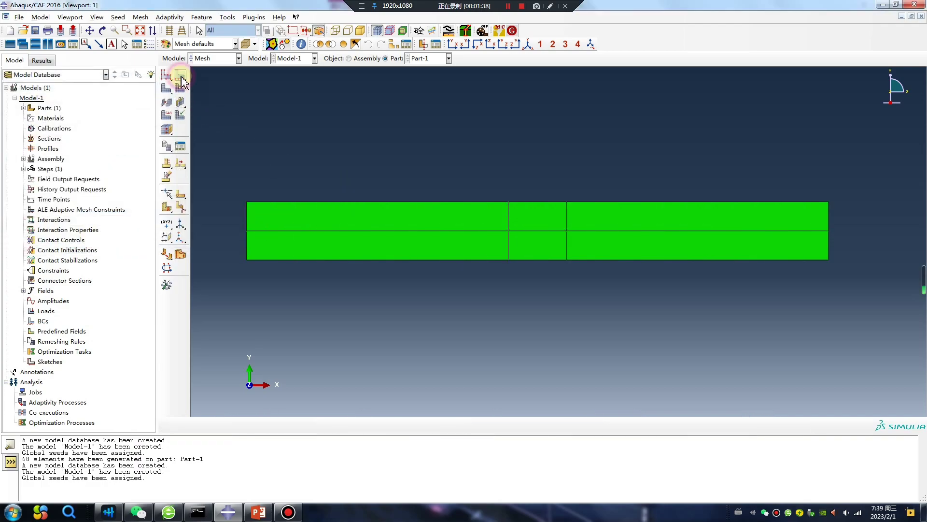
Seed the middle section's edges and right end edge with 1 locked element each.
{"action": "left_click", "coordinate": [540, 202]}
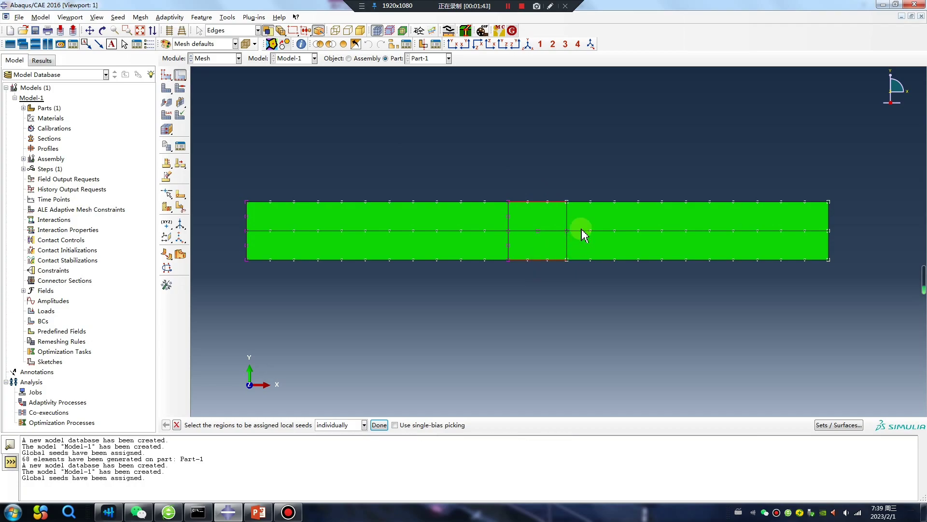
{"action": "left_click", "coordinate": [567, 244], "text": "shift"}
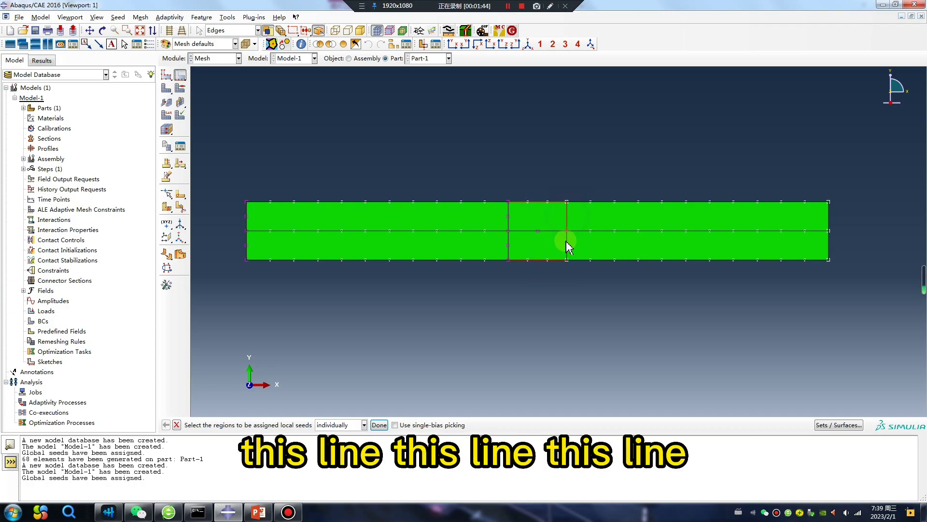
{"action": "left_click", "coordinate": [830, 217], "text": "shift"}
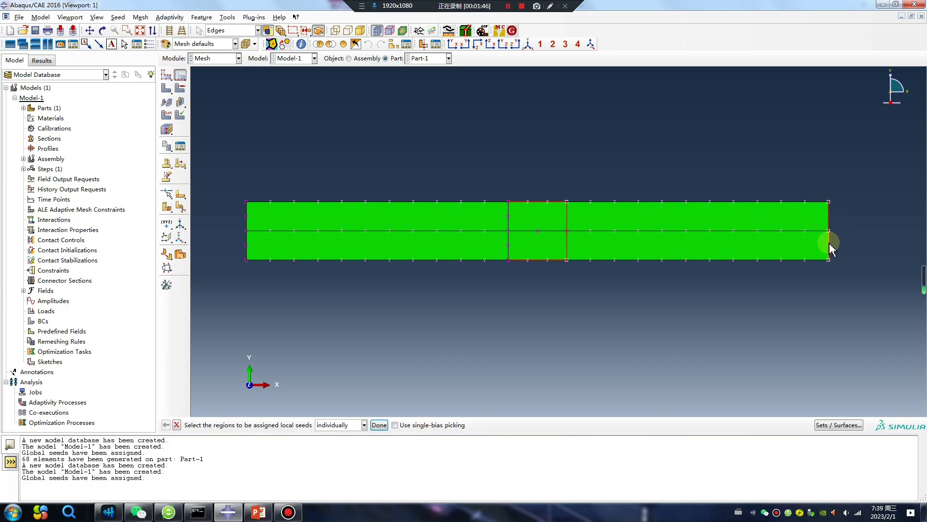
{"action": "middle_click", "coordinate": [654, 358]}
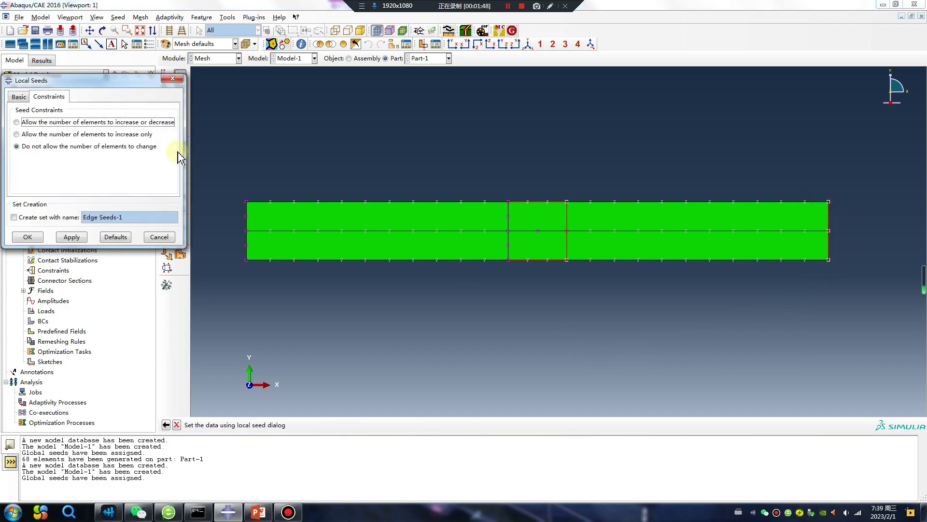
{"action": "left_click", "coordinate": [19, 96]}
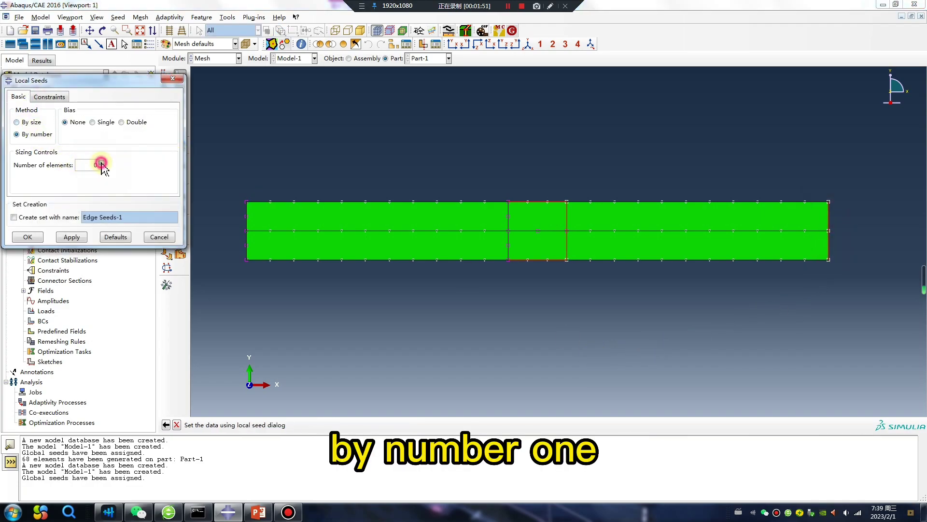
{"action": "left_click", "coordinate": [49, 96]}
{"action": "left_click", "coordinate": [71, 237]}
{"action": "left_click", "coordinate": [43, 239]}
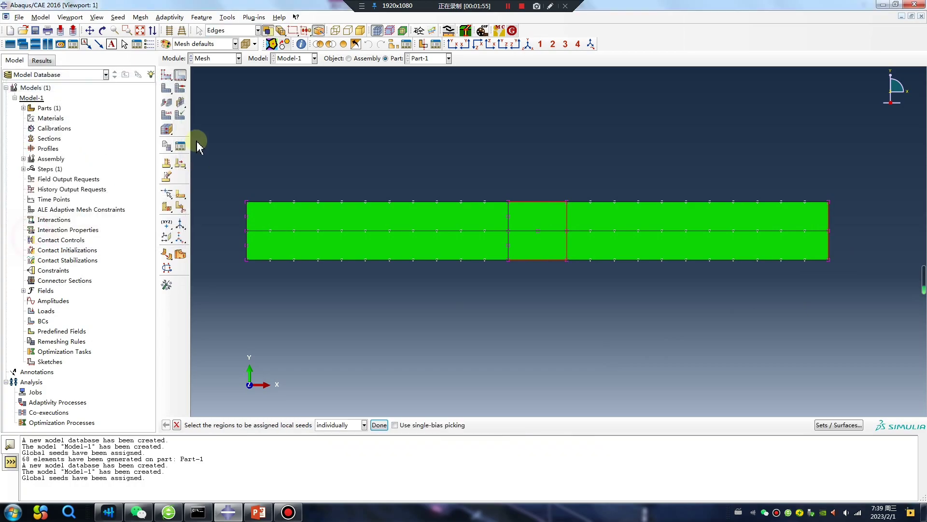
{"action": "left_click", "coordinate": [167, 88]}
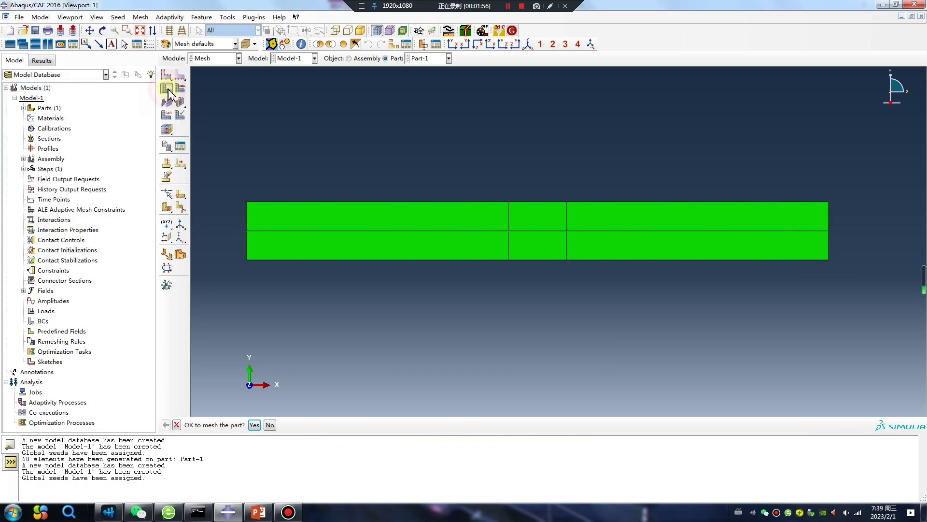
Mesh Part-1 into 72 elements and save it as mesh part Part-1-mesh-1.
{"action": "left_click", "coordinate": [255, 425]}
{"action": "scroll", "coordinate": [465, 303], "scroll_direction": "down", "scroll_amount": 2}
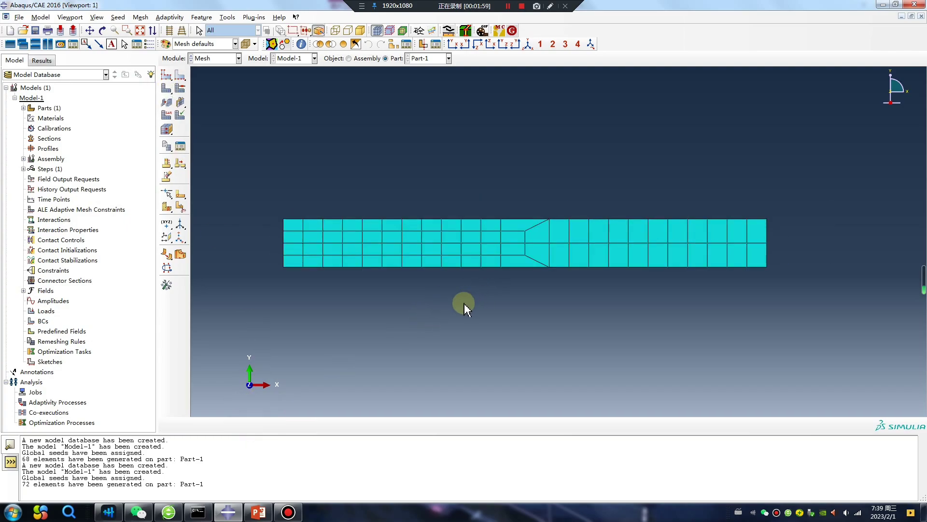
{"action": "left_click", "coordinate": [141, 16]}
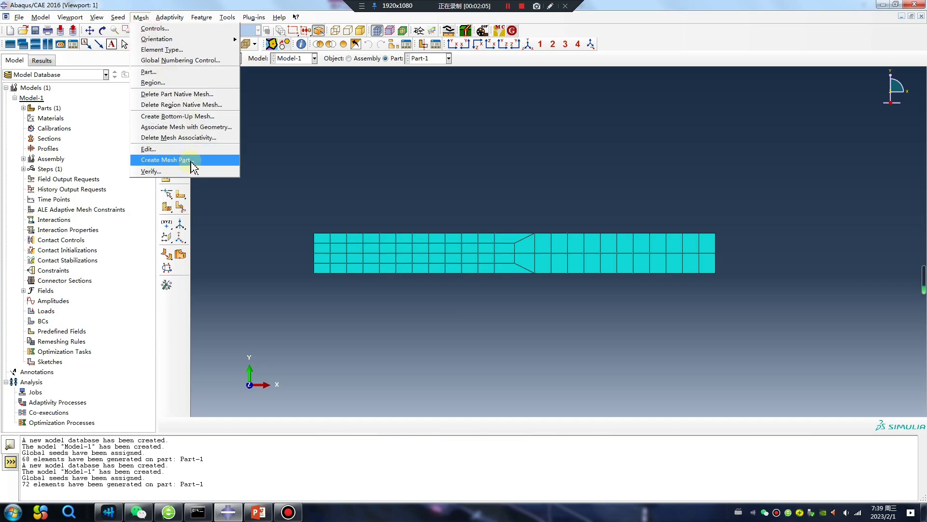
{"action": "left_click", "coordinate": [174, 163]}
{"action": "left_click", "coordinate": [315, 425]}
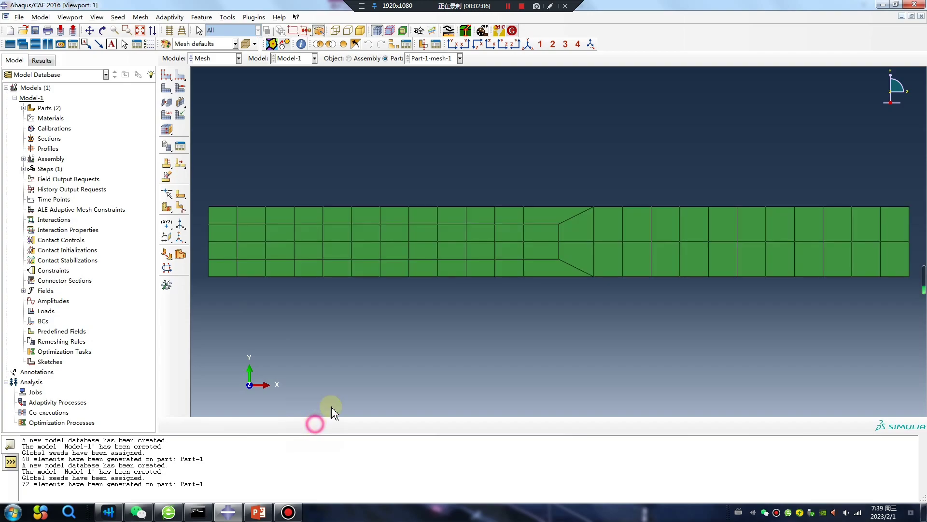
{"action": "left_click", "coordinate": [222, 58]}
In the Assembly module, add a dependent instance of Part-1-mesh-1.
{"action": "left_click", "coordinate": [220, 92]}
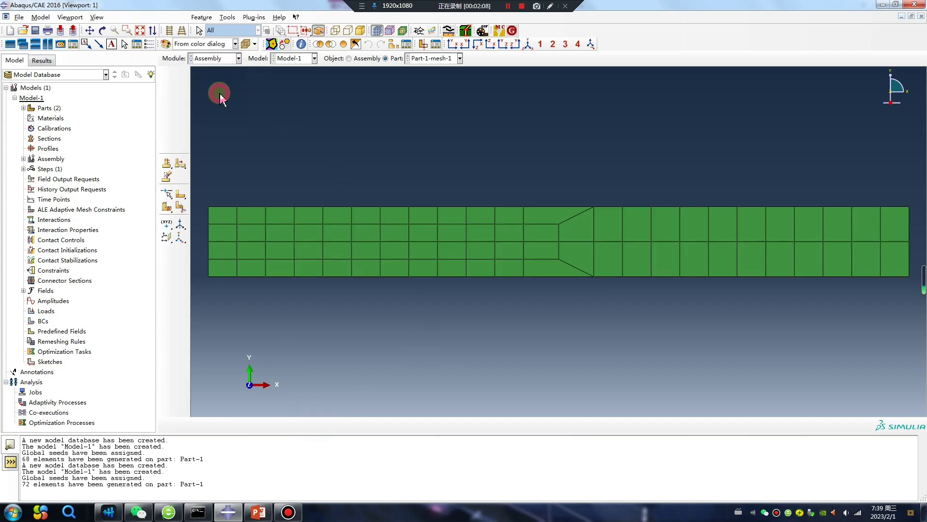
{"action": "left_click", "coordinate": [168, 76]}
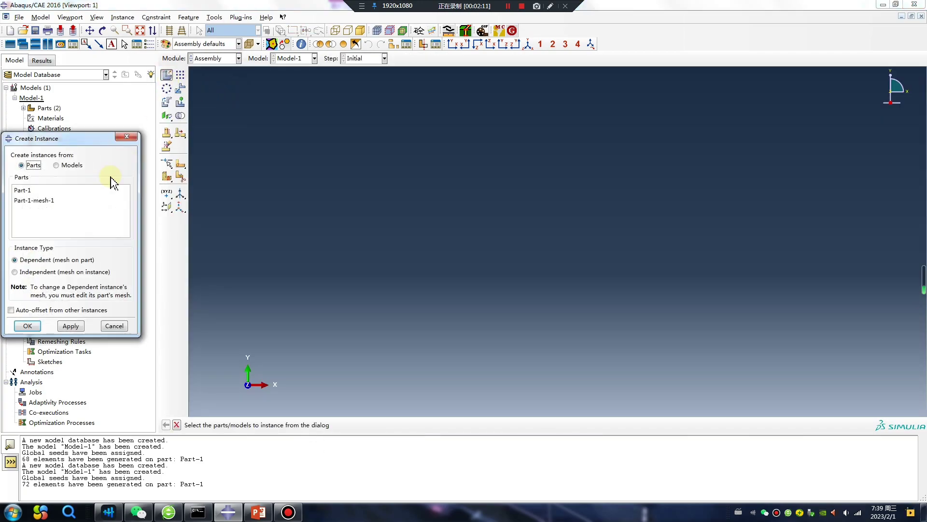
{"action": "left_click", "coordinate": [45, 201]}
{"action": "left_click", "coordinate": [29, 324]}
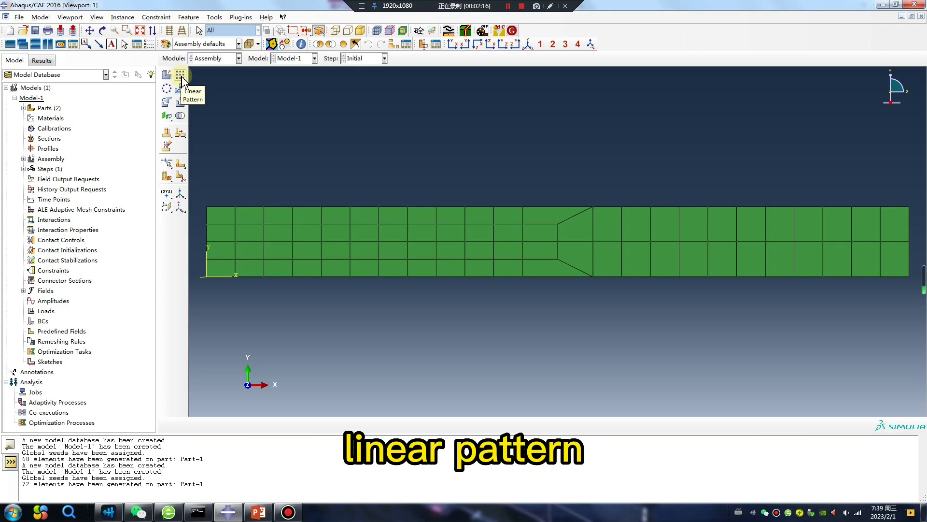
Linear-pattern the meshed instance into 1 column of 4 copies, offset 5 apart.
{"action": "left_click", "coordinate": [181, 75]}
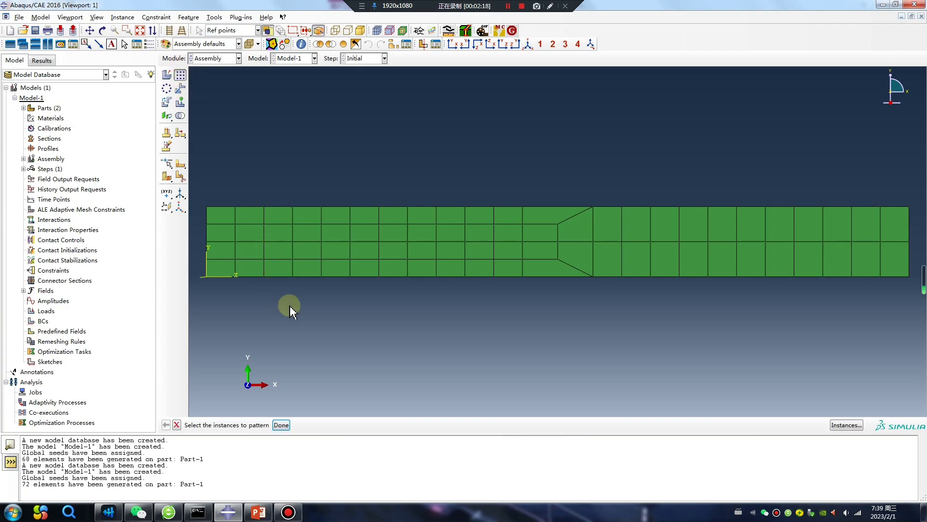
{"action": "left_click", "coordinate": [346, 273]}
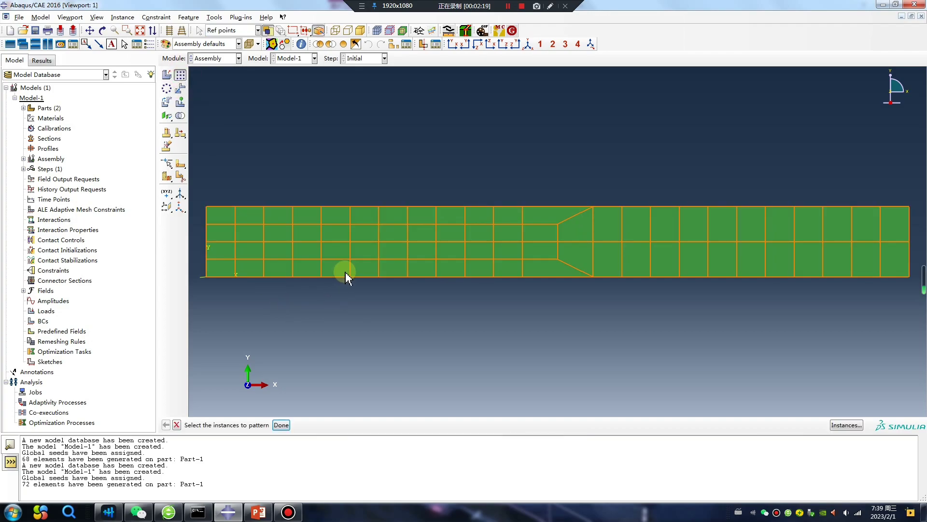
{"action": "left_click", "coordinate": [281, 424]}
{"action": "left_click", "coordinate": [34, 257]}
{"action": "left_click", "coordinate": [34, 258]}
{"action": "left_click", "coordinate": [35, 252]}
{"action": "left_click", "coordinate": [34, 212]}
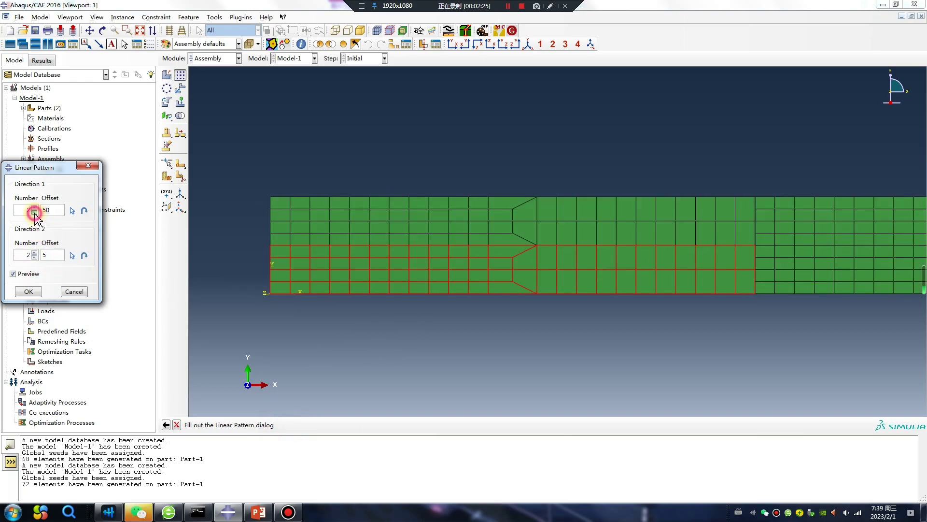
{"action": "left_click", "coordinate": [34, 253]}
{"action": "left_click", "coordinate": [34, 253]}
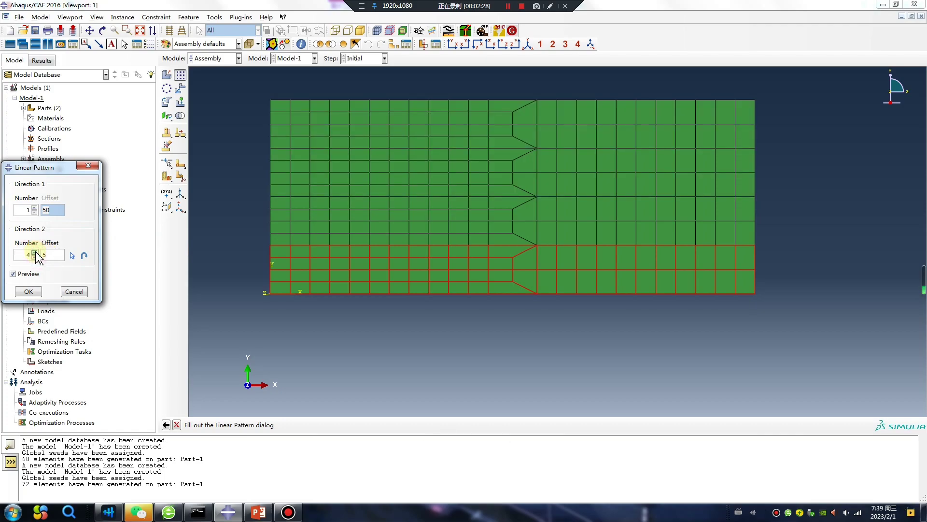
{"action": "left_click", "coordinate": [30, 291]}
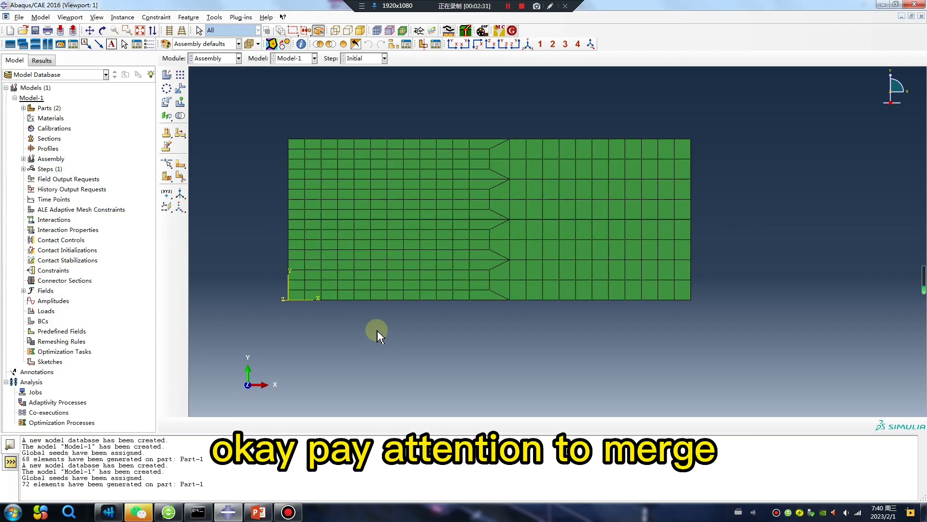
Set up a mesh-based merge that merges all nodes, changing the tolerance value.
{"action": "left_click", "coordinate": [180, 115]}
{"action": "left_click", "coordinate": [257, 169]}
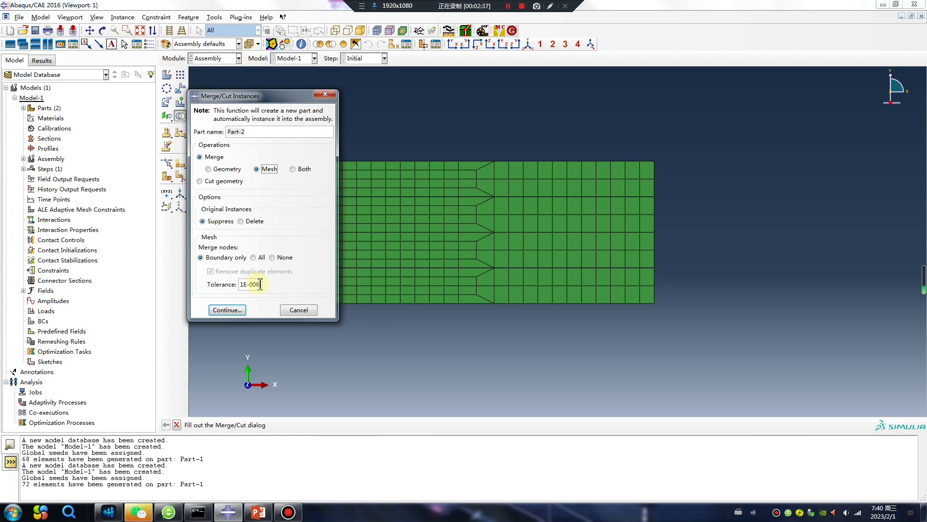
{"action": "left_click", "coordinate": [253, 257]}
{"action": "mouse_move", "coordinate": [259, 284]}
{"action": "left_mouse_down"}
{"action": "mouse_move", "coordinate": [268, 285]}
{"action": "mouse_move", "coordinate": [245, 290]}
{"action": "left_mouse_up"}
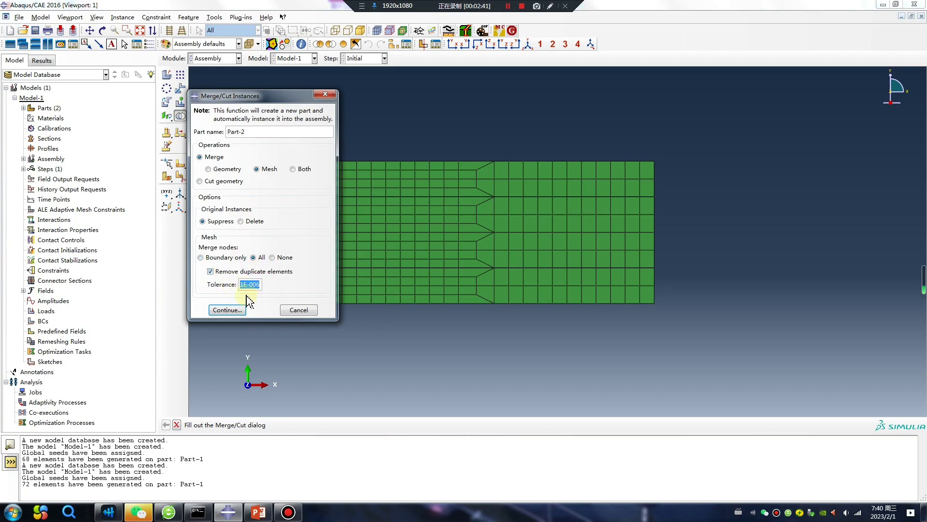
{"action": "type", "text": "0.1"}
{"action": "left_click", "coordinate": [227, 310]}
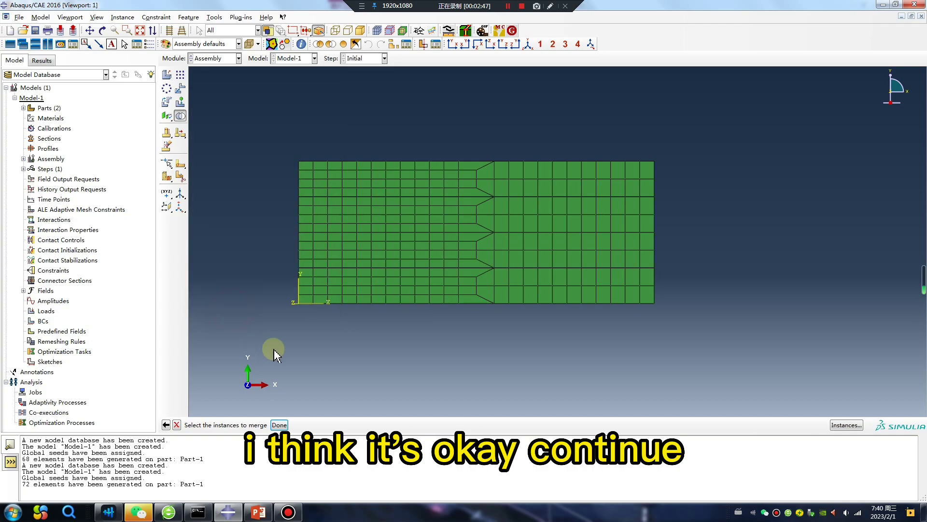
Merge all four stacked instances into Part-2, joining 72 coincident nodes.
{"action": "left_click_drag", "start_coordinate": [250, 124], "coordinate": [742, 340]}
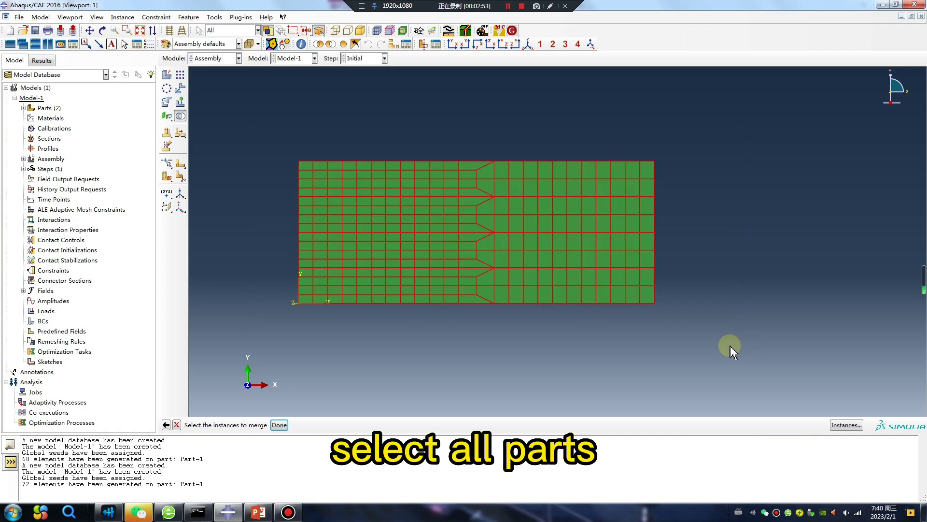
{"action": "left_click", "coordinate": [280, 425]}
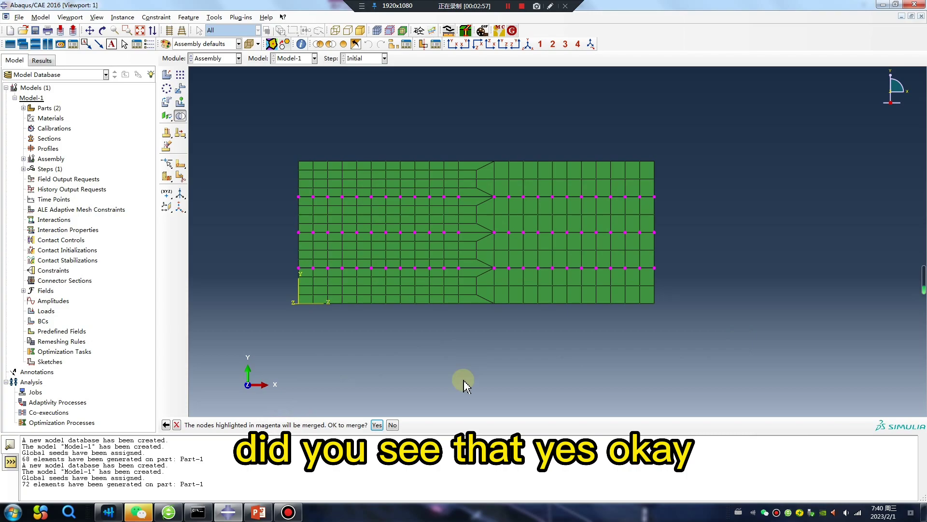
{"action": "left_click", "coordinate": [377, 424]}
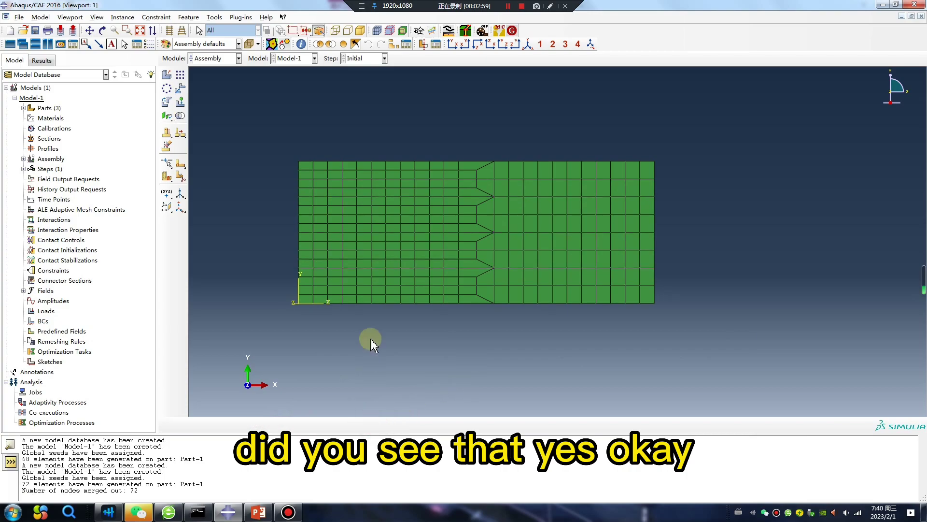
Switch to the Mesh module and browse the Edit Mesh node, element and mesh operations.
{"action": "scroll", "coordinate": [387, 338], "scroll_direction": "up", "scroll_amount": 2}
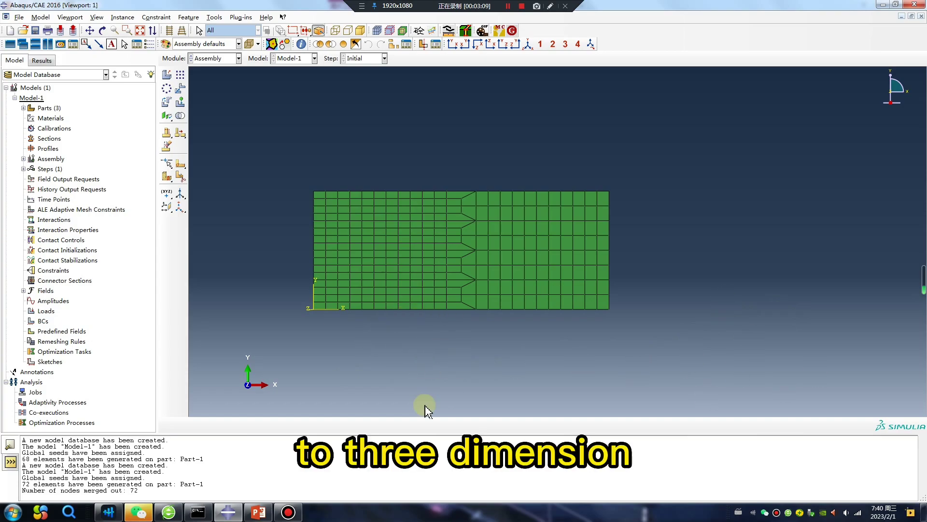
{"action": "left_click", "coordinate": [224, 59]}
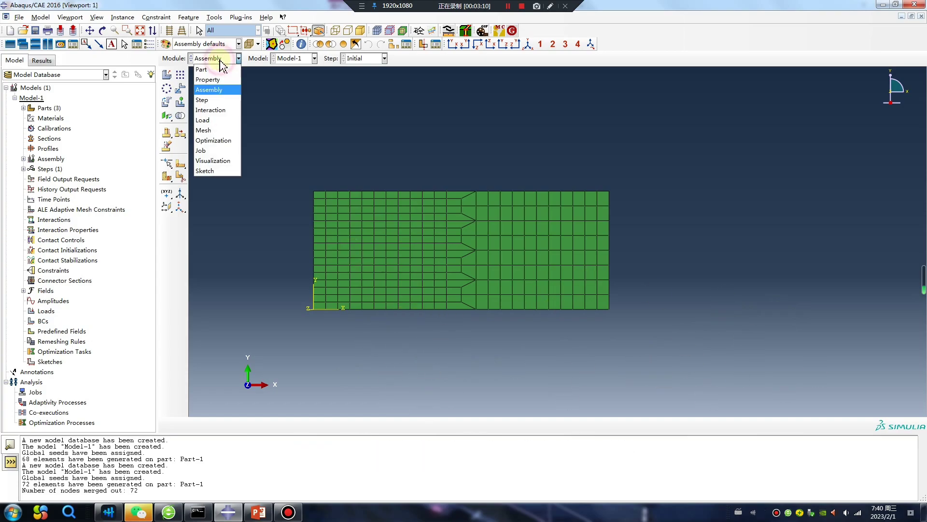
{"action": "left_click", "coordinate": [227, 131]}
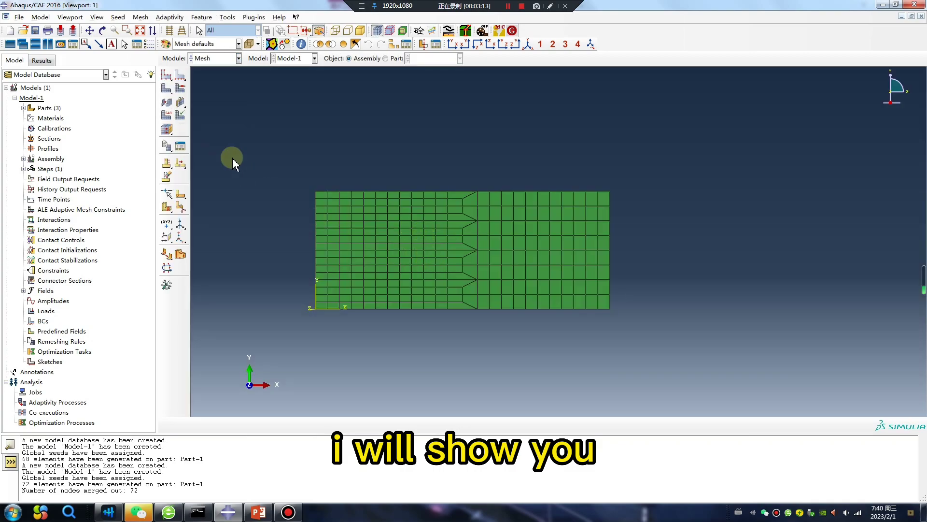
{"action": "left_click", "coordinate": [167, 285]}
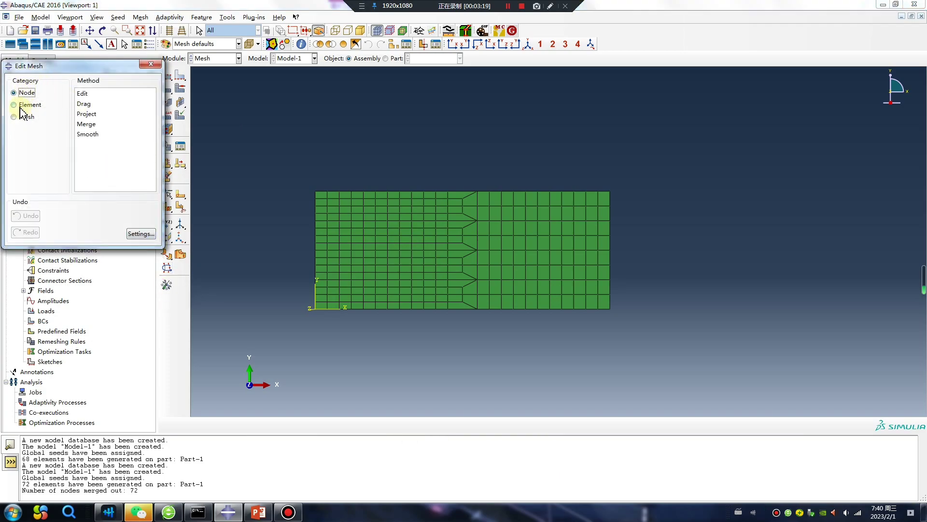
{"action": "left_click", "coordinate": [18, 106]}
{"action": "left_click", "coordinate": [19, 117]}
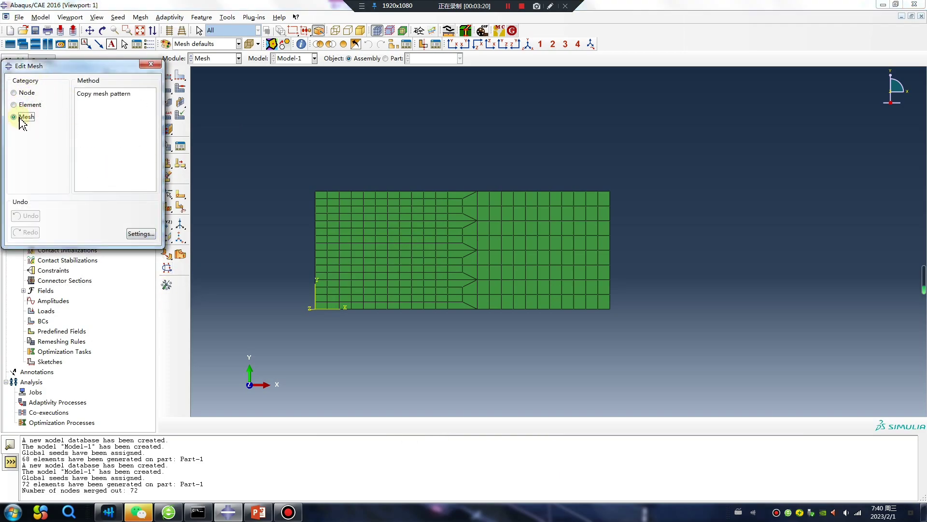
{"action": "left_click", "coordinate": [16, 93]}
{"action": "left_click", "coordinate": [15, 104]}
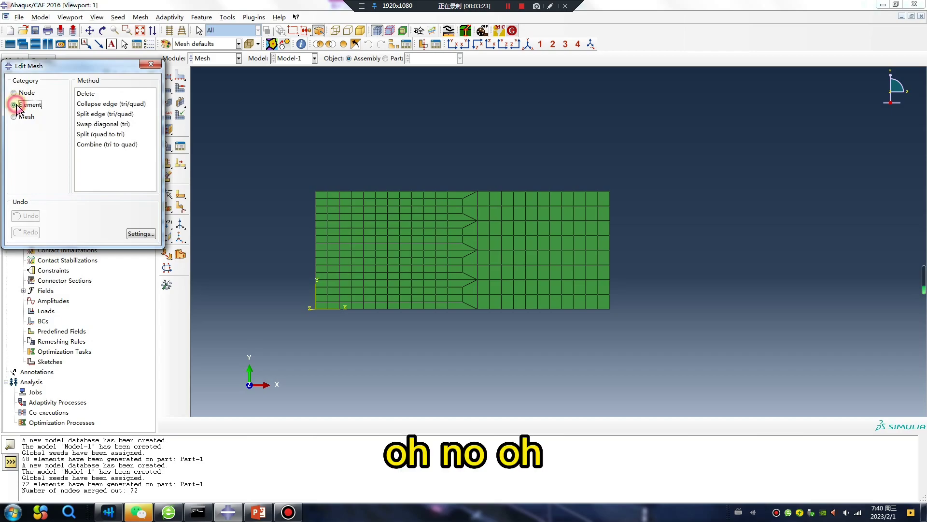
Target Part-2 for mesh editing, attempt a solid-layer offset, dismiss the error, and expand Parts.
{"action": "left_click", "coordinate": [386, 58]}
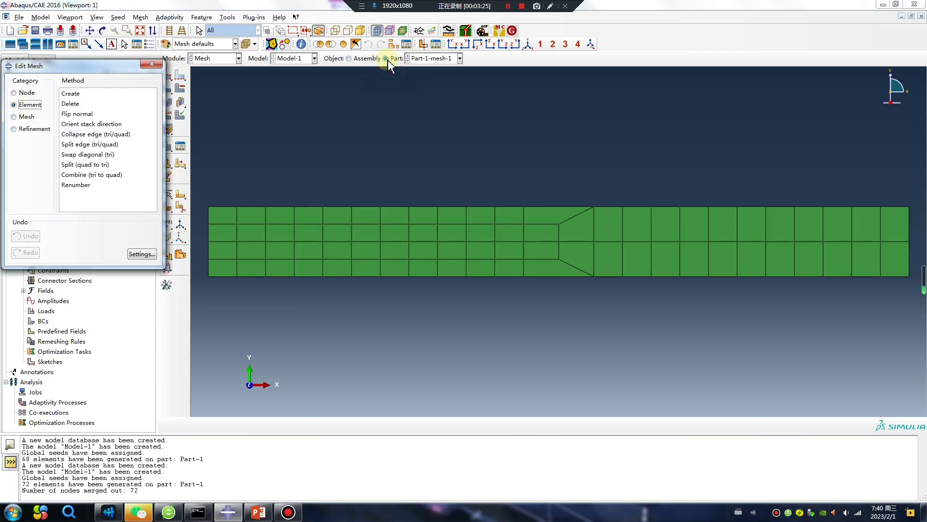
{"action": "left_click", "coordinate": [460, 59]}
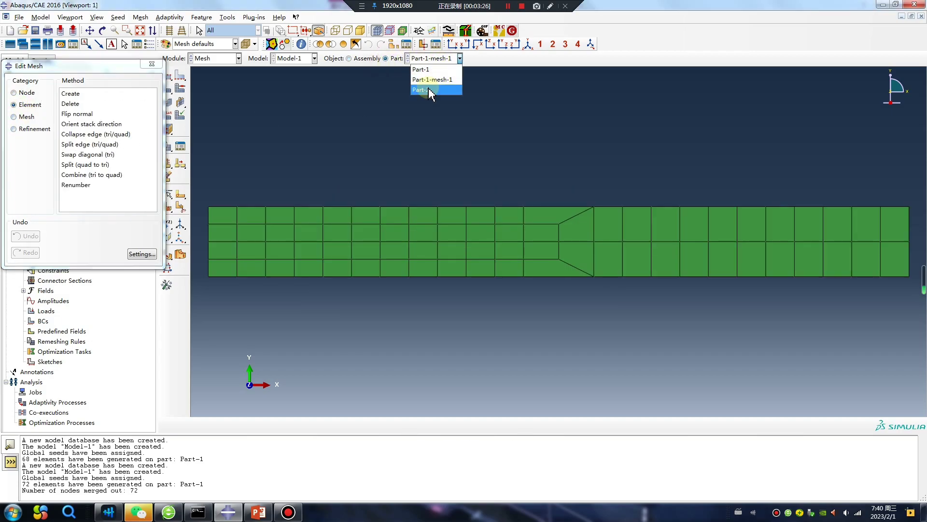
{"action": "left_click", "coordinate": [430, 89]}
{"action": "scroll", "coordinate": [503, 146], "scroll_direction": "down", "scroll_amount": 2}
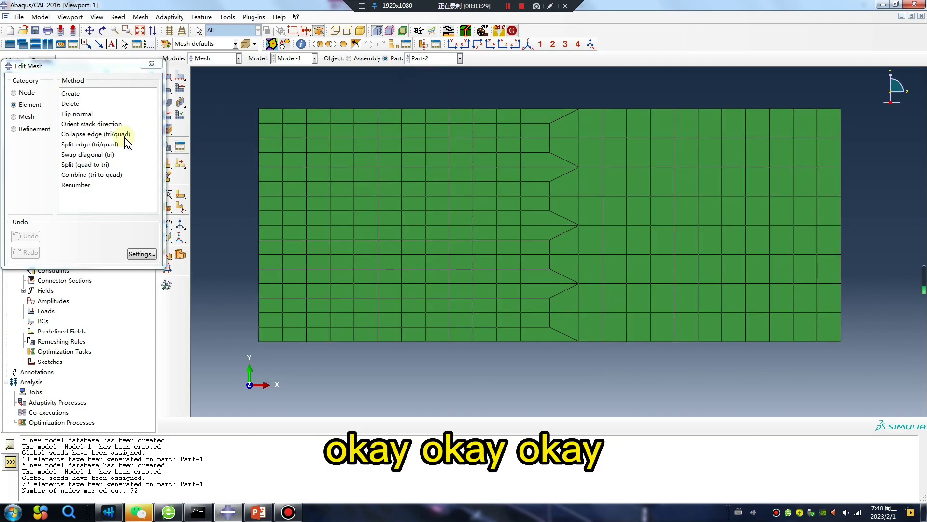
{"action": "left_click", "coordinate": [16, 118]}
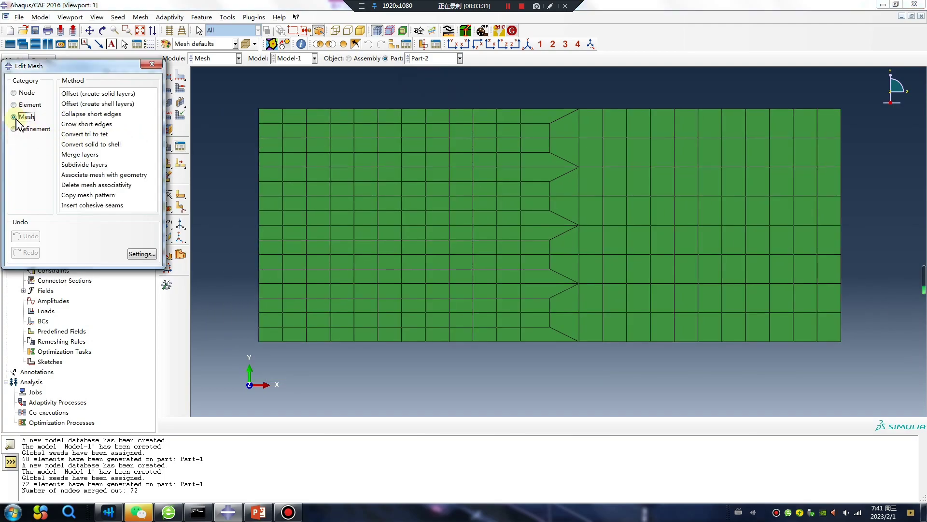
{"action": "left_click", "coordinate": [75, 95]}
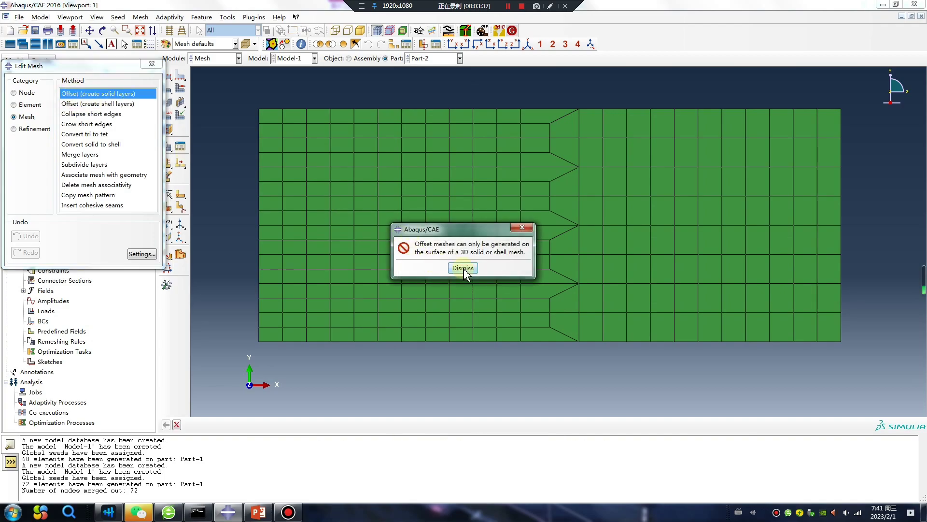
{"action": "left_click", "coordinate": [522, 227]}
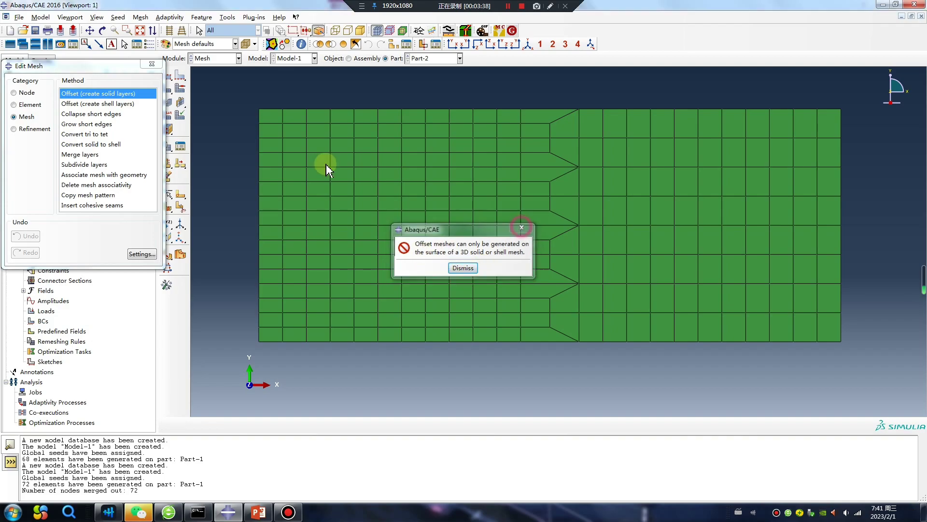
{"action": "left_click", "coordinate": [151, 63]}
{"action": "left_click", "coordinate": [23, 107]}
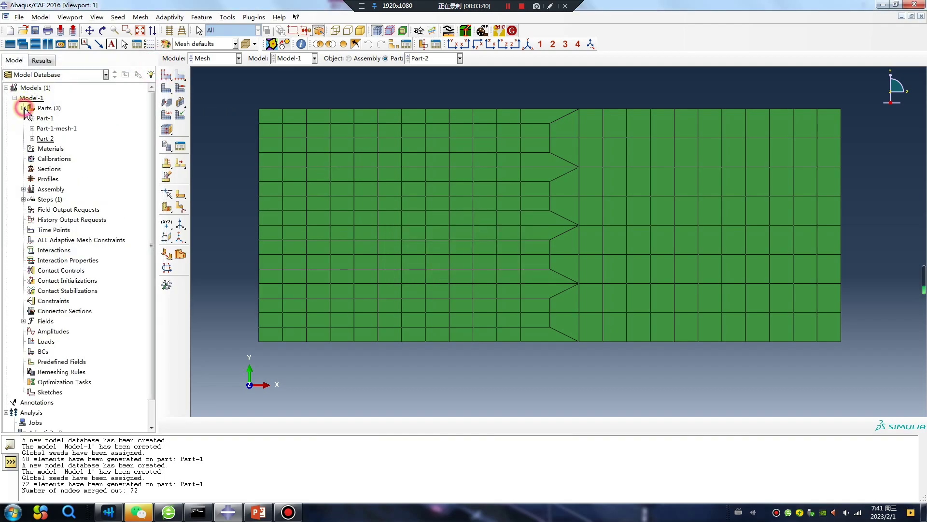
Redefine Part-2 with 3D modeling space, then return to the Mesh module.
{"action": "right_click", "coordinate": [46, 139]}
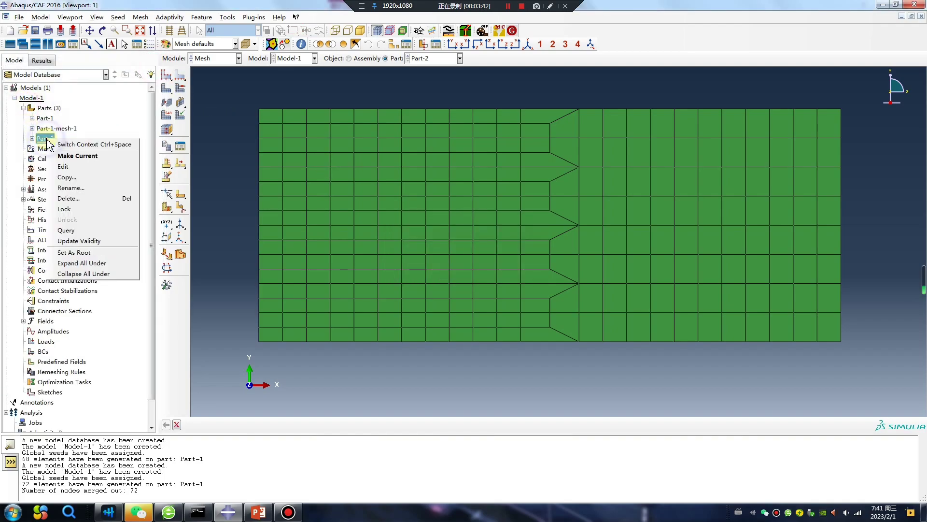
{"action": "left_click", "coordinate": [70, 170]}
{"action": "left_click", "coordinate": [16, 181]}
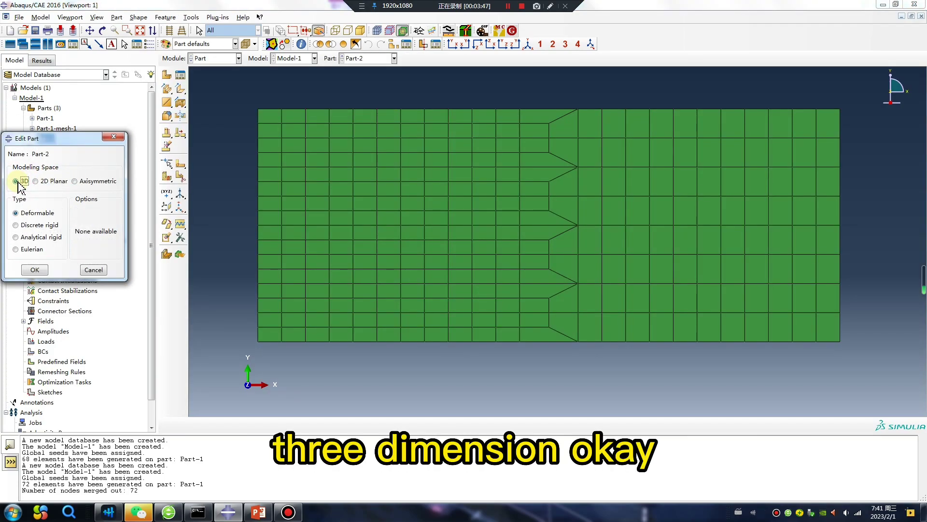
{"action": "left_click", "coordinate": [35, 269]}
{"action": "left_click", "coordinate": [239, 59]}
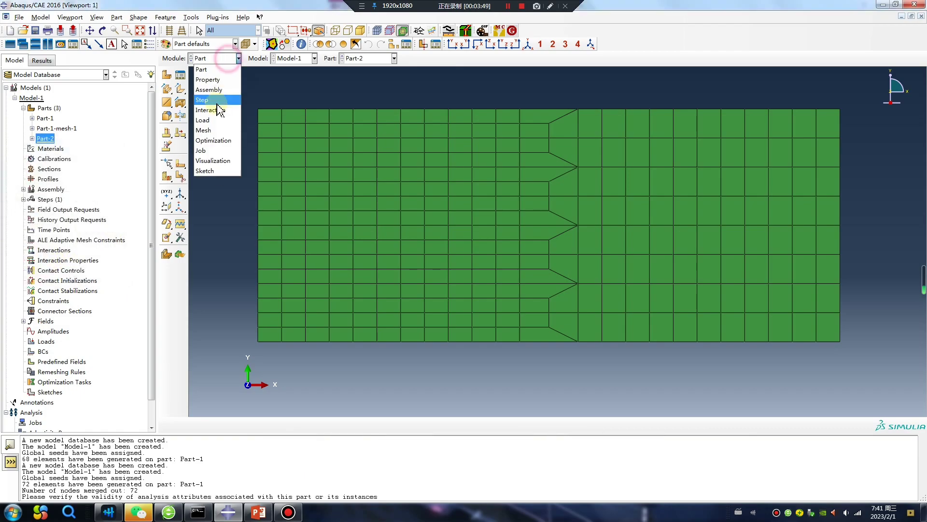
{"action": "left_click", "coordinate": [218, 130]}
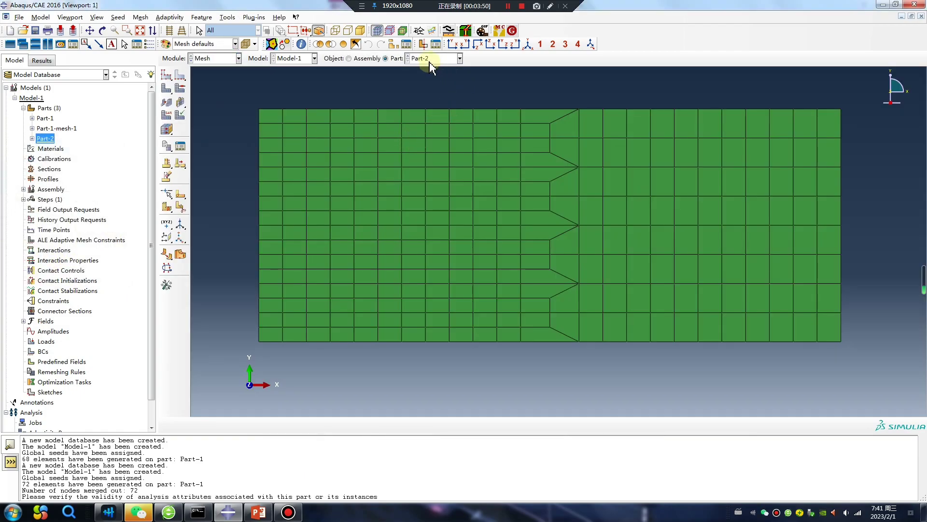
Start a solid-layer offset and select all Part-2 element faces by angle.
{"action": "left_click", "coordinate": [167, 285]}
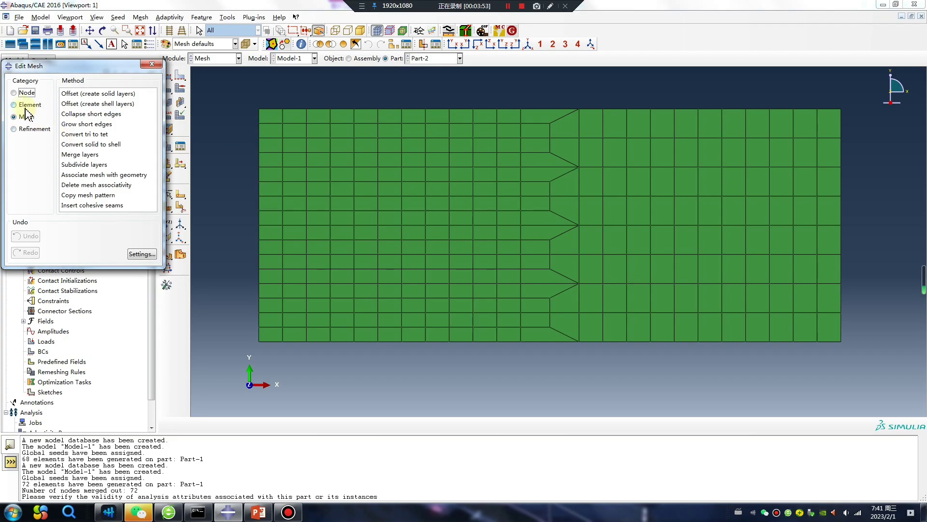
{"action": "left_click", "coordinate": [98, 94]}
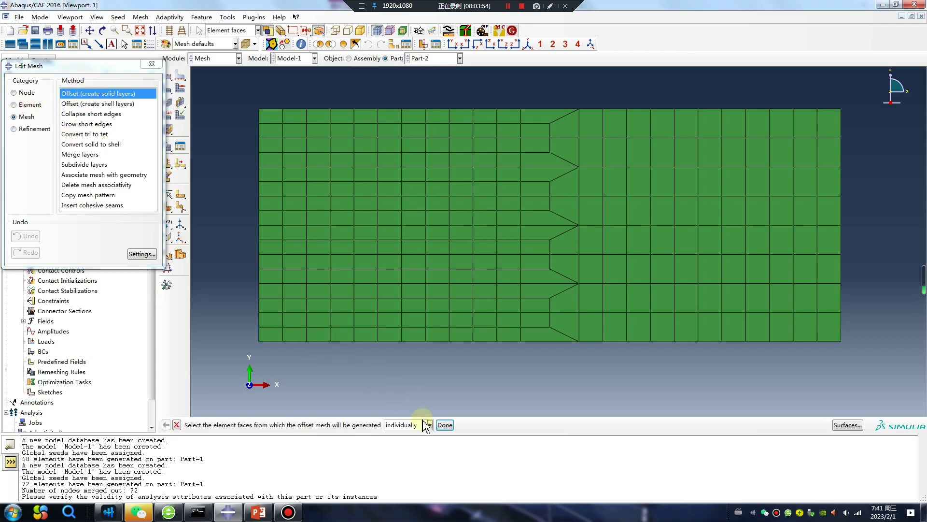
{"action": "left_click", "coordinate": [430, 425]}
{"action": "left_click", "coordinate": [408, 445]}
{"action": "left_click", "coordinate": [465, 332]}
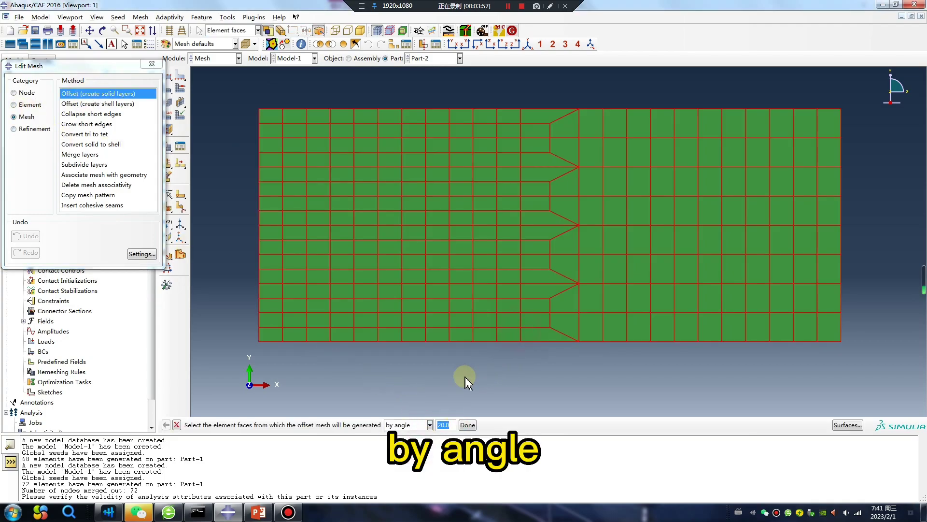
{"action": "left_click", "coordinate": [467, 425]}
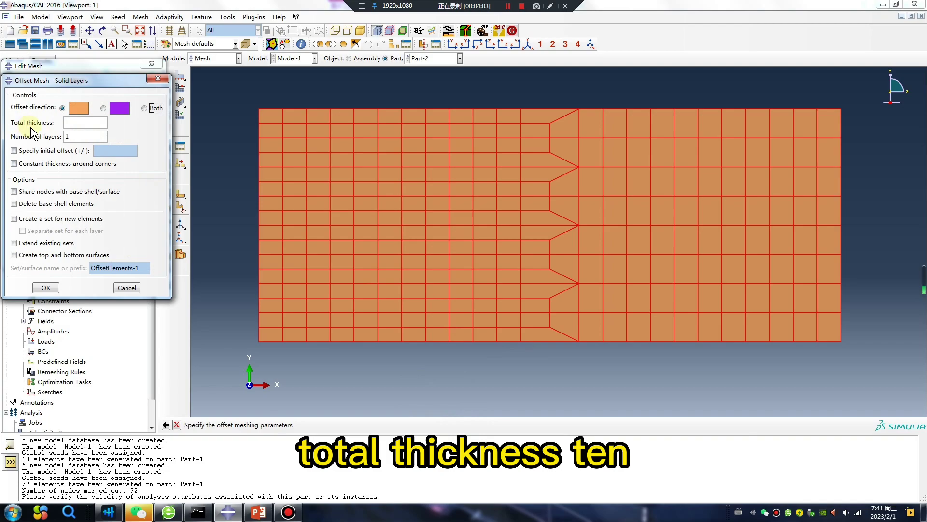
Enter a total thickness of 10 and 5 layers for the offset.
{"action": "left_click", "coordinate": [76, 121]}
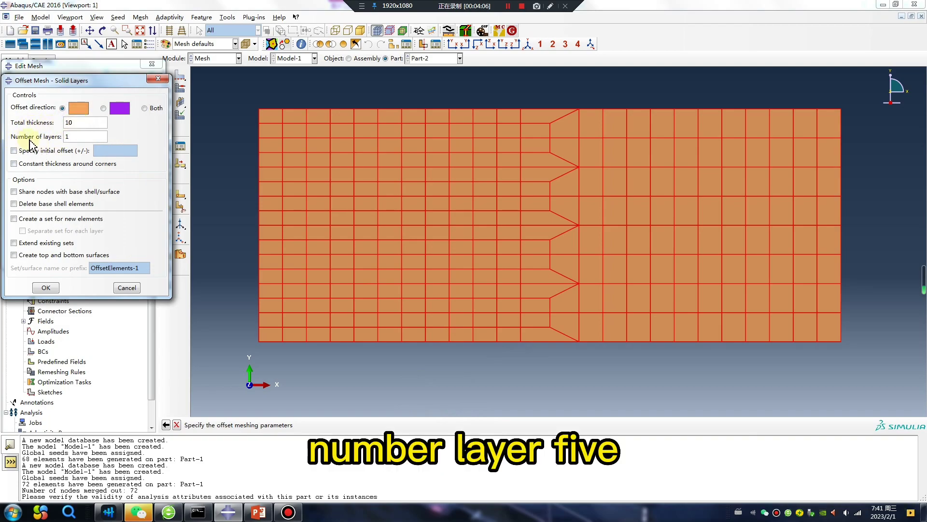
{"action": "key", "text": "Tab"}
{"action": "type", "text": "5"}
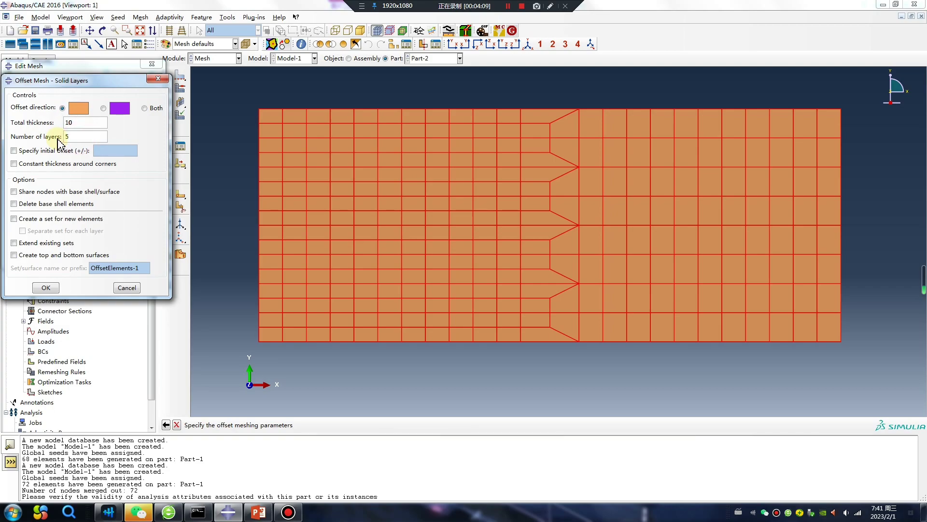